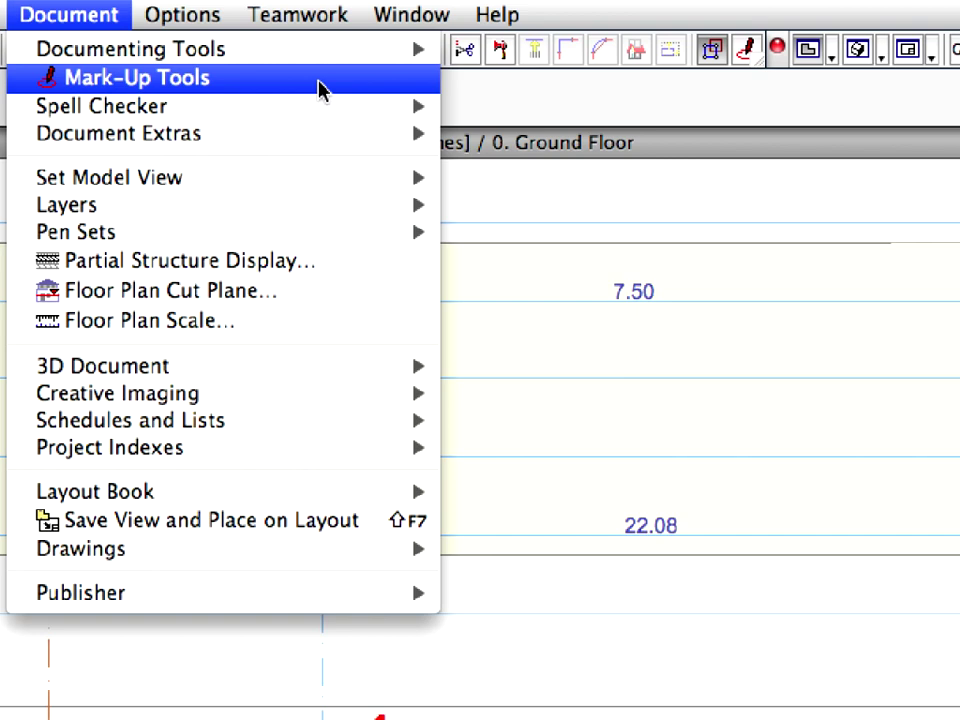
# Show the Mark-Up Tools palette, place it next to the ToolBox, and expand its mark-up entries section
pyautogui.click(320, 78)
pyautogui.moveTo(444, 189); pyautogui.dragTo(399, 158)
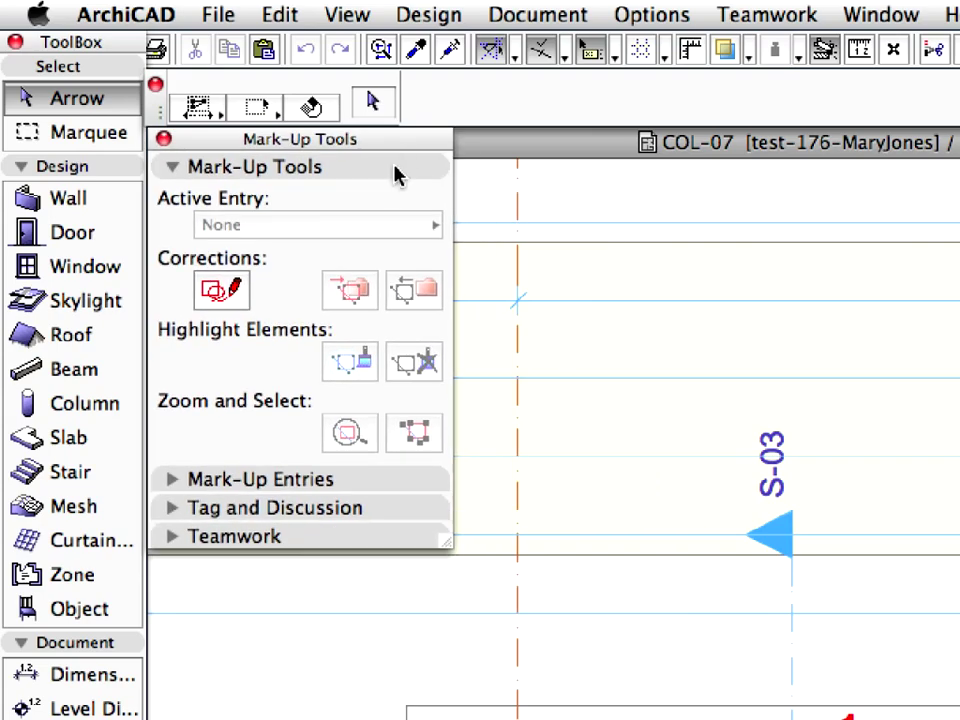
pyautogui.click(172, 480)
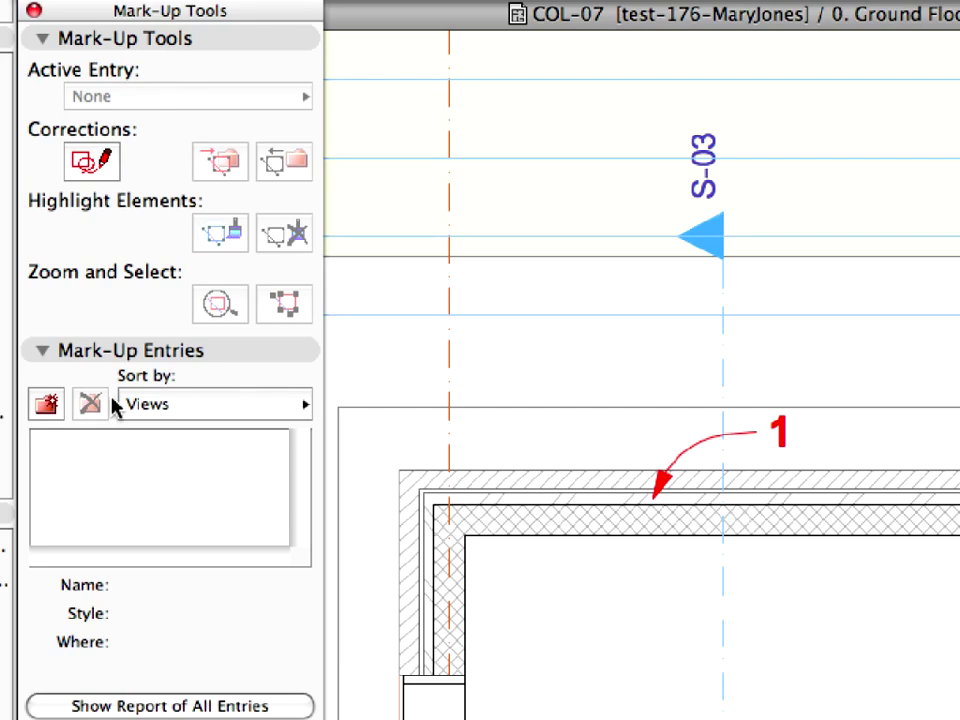
# Create a mark-up entry from scratch named "Change insulation type" with the Remarks style, and sort the entries by Views
pyautogui.click(47, 405)
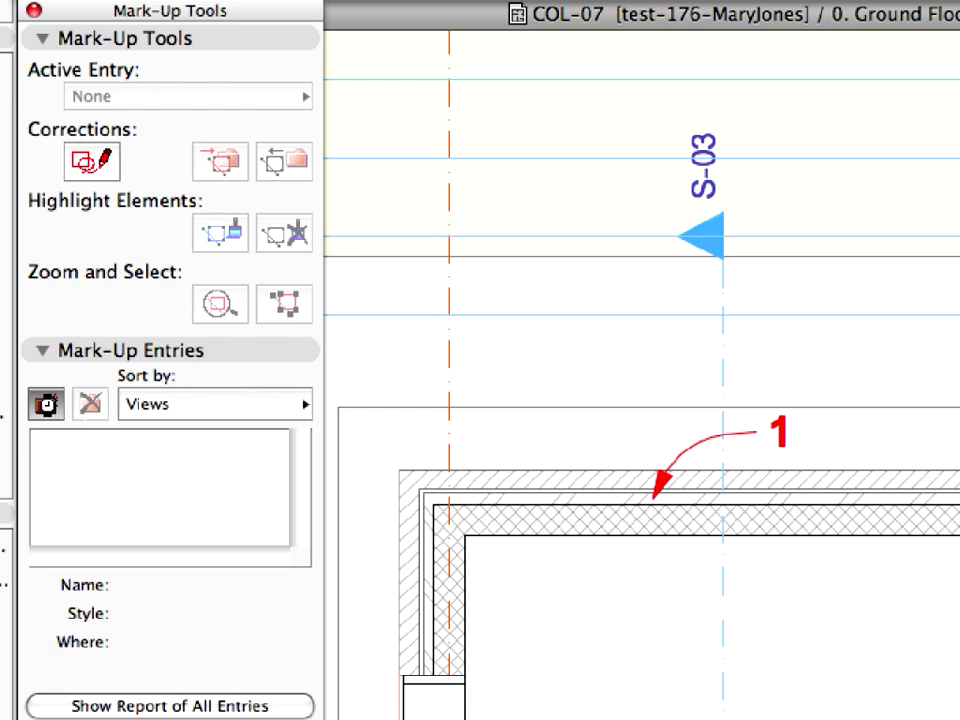
pyautogui.write('Cha')
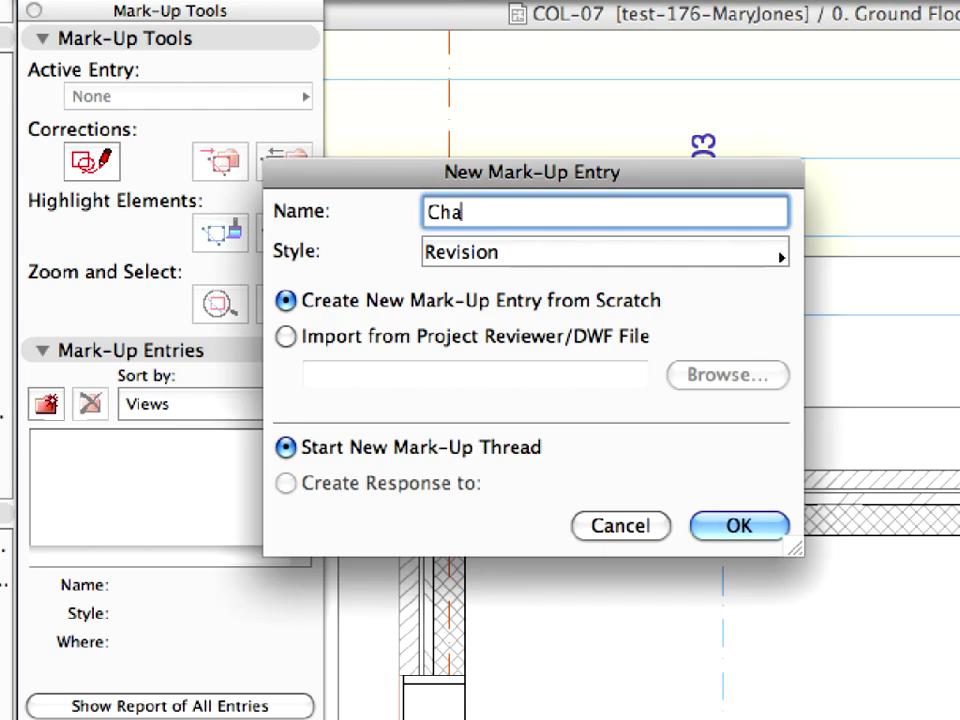
pyautogui.write('nge insula')
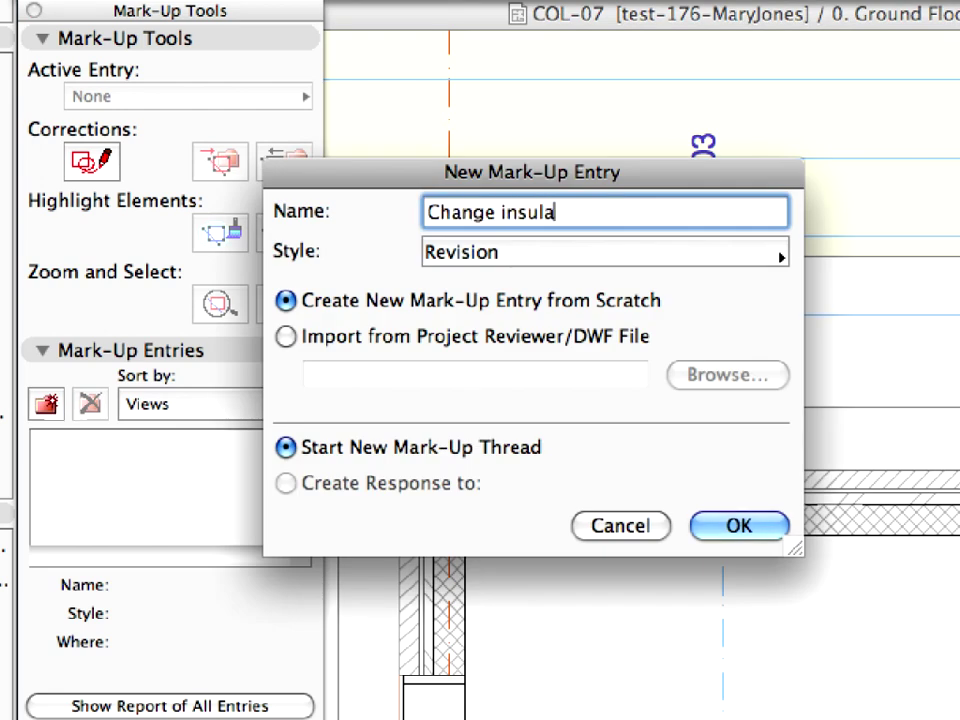
pyautogui.write('tion type')
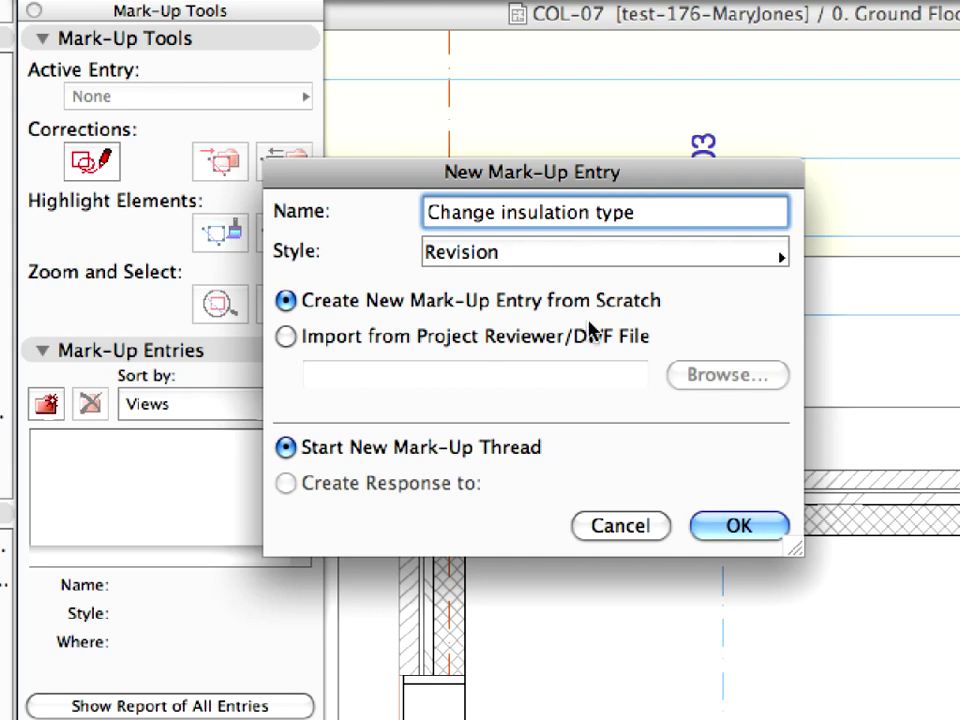
pyautogui.click(658, 253)
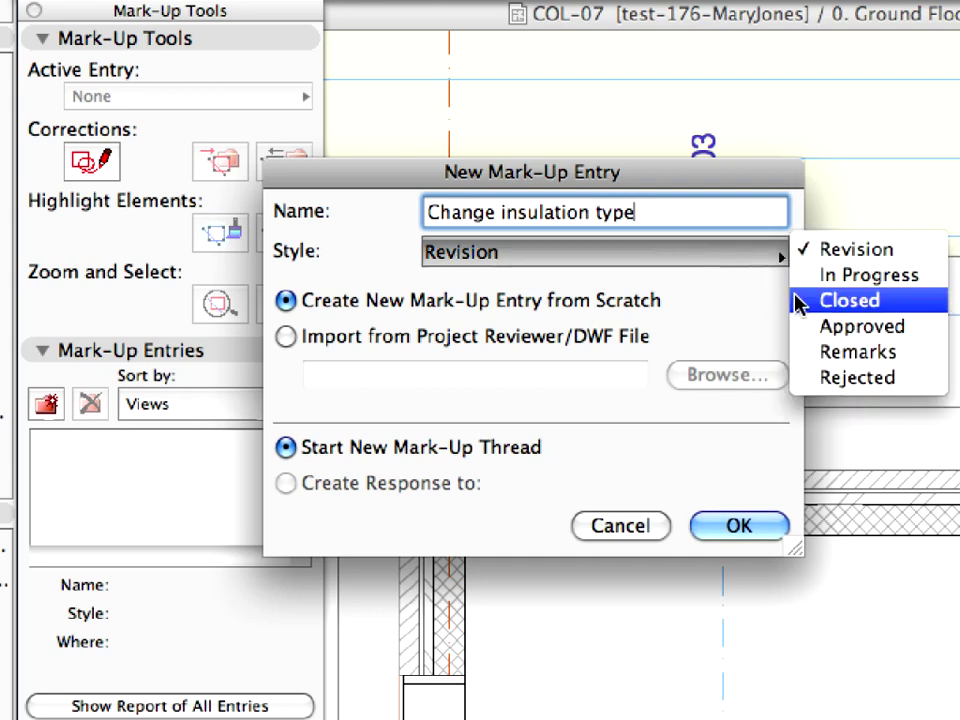
pyautogui.click(914, 358)
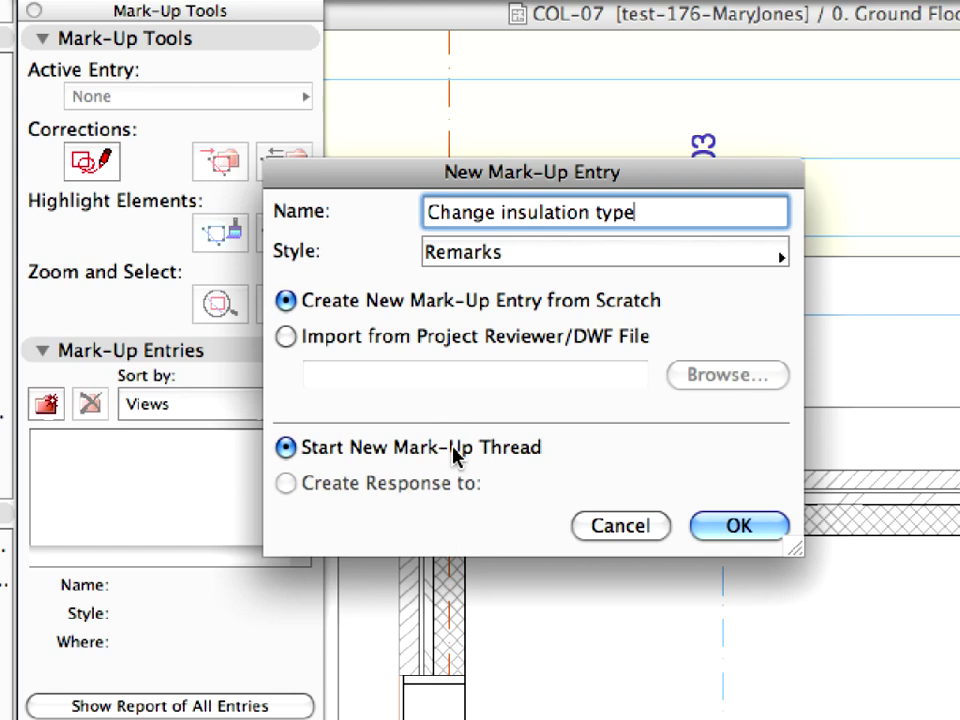
pyautogui.click(762, 537)
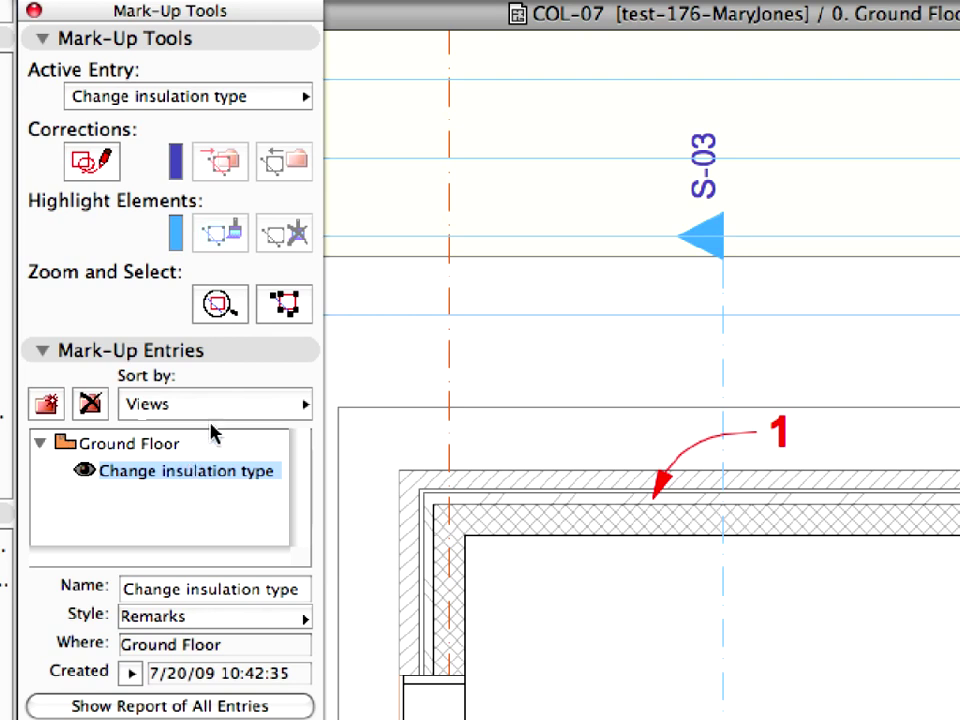
pyautogui.click(242, 406)
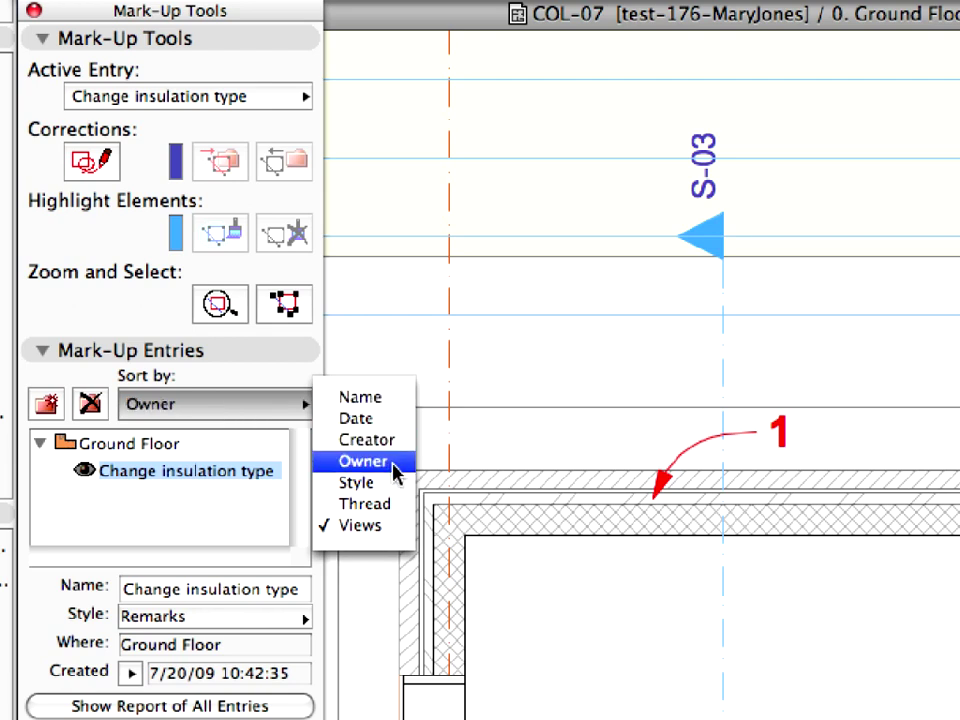
pyautogui.click(393, 530)
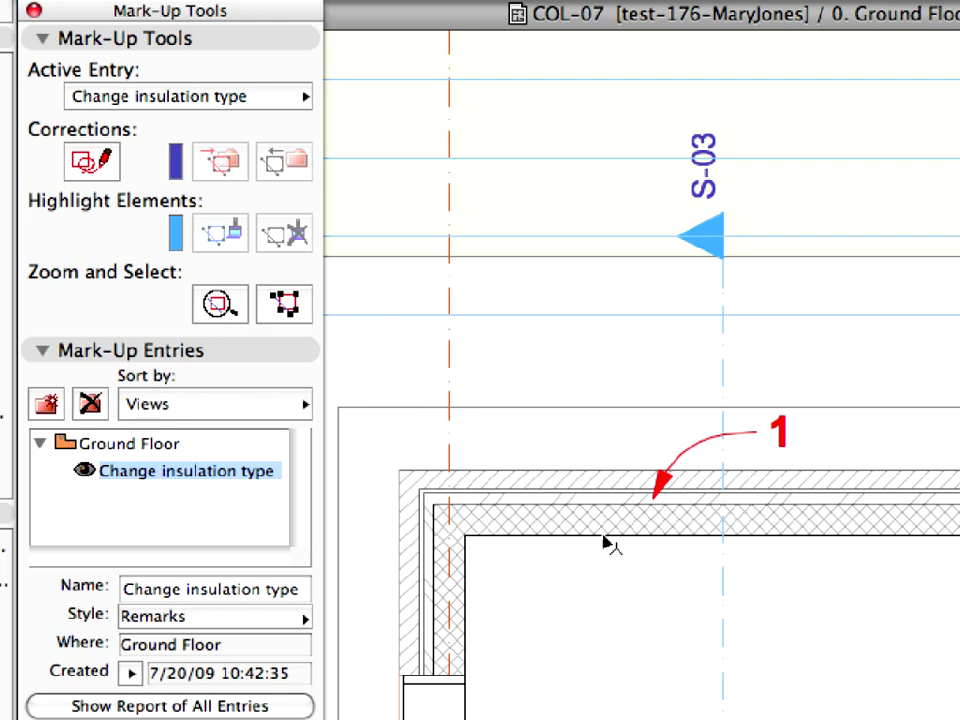
# Highlight the horizontal exterior wall indicated by red arrow 1 in the active mark-up entry, and deselect it
pyautogui.moveTo(613, 536)
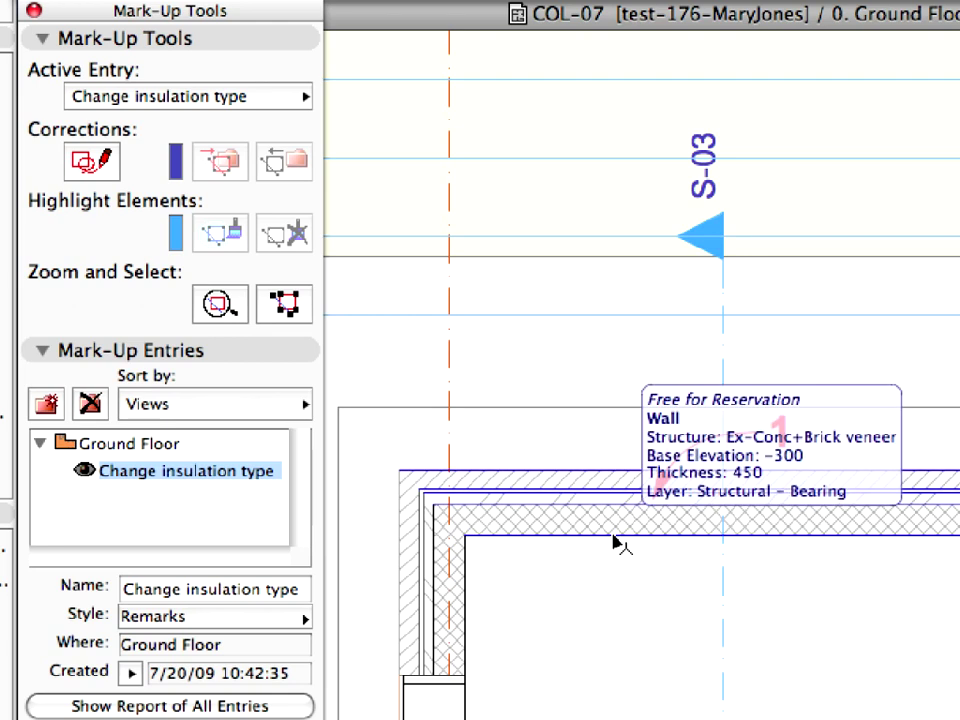
pyautogui.click(614, 537)
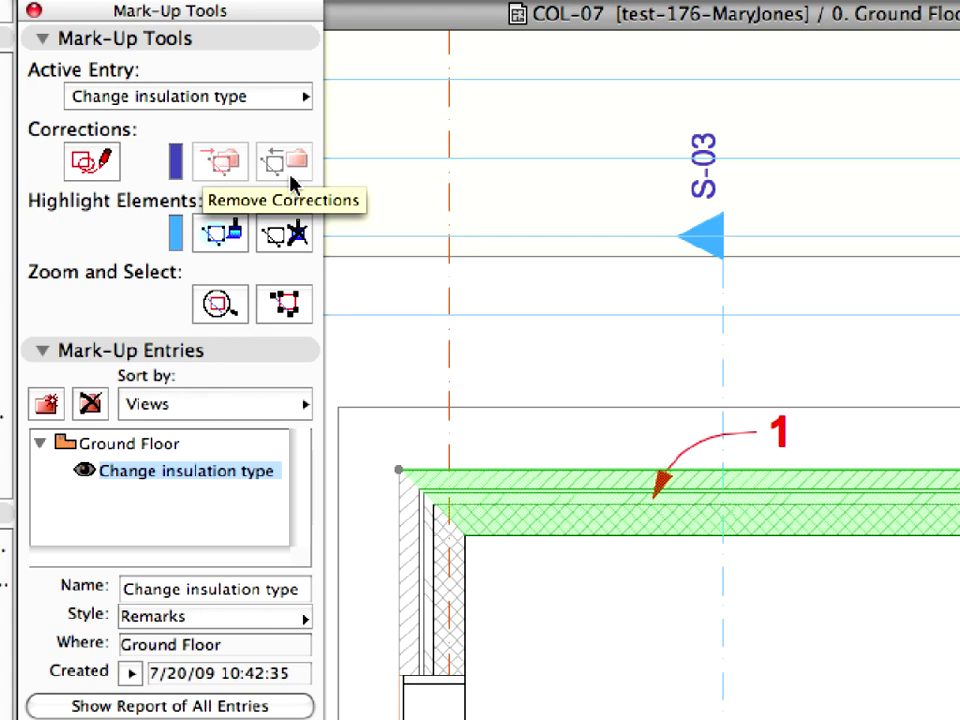
pyautogui.click(222, 233)
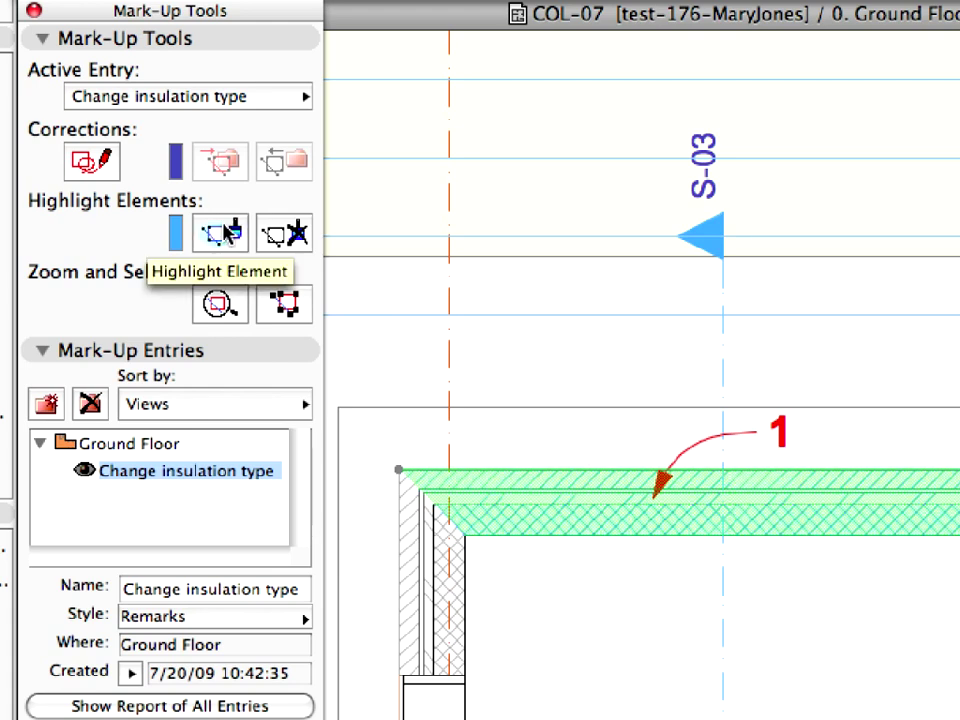
pyautogui.click(527, 306)
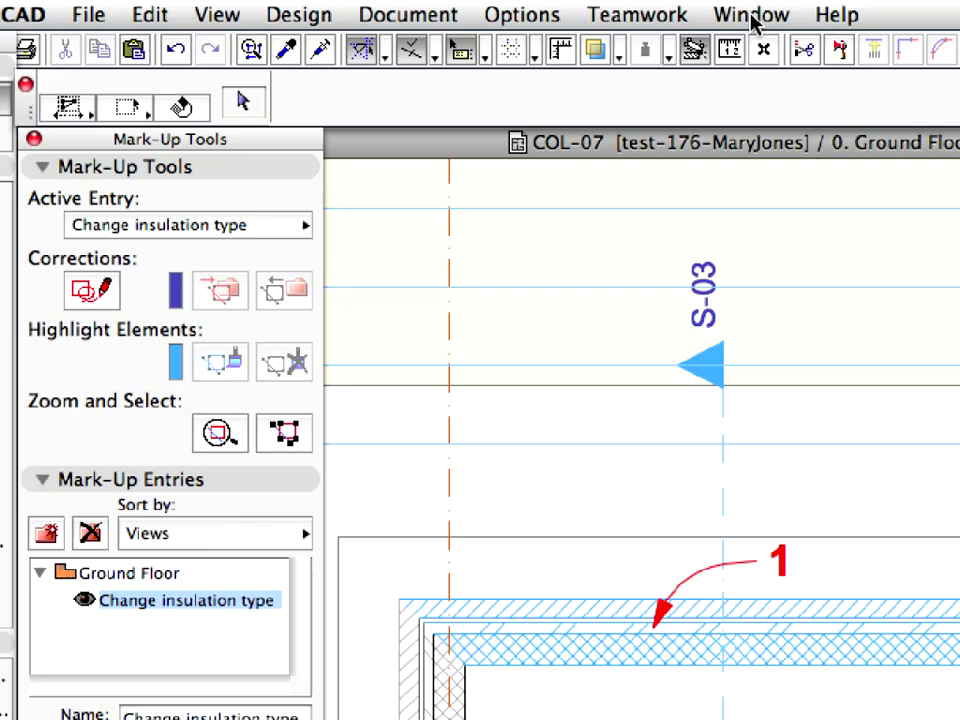
# Show the Favorites palette, shorten the Navigator palette, and place Favorites directly beneath it
pyautogui.click(752, 15)
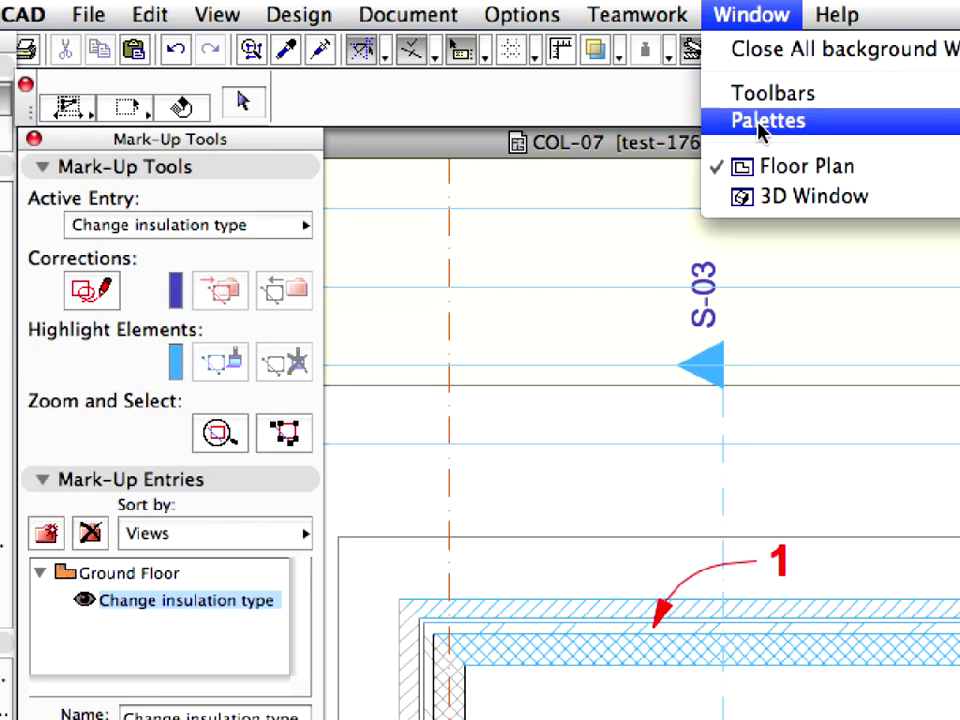
pyautogui.moveTo(763, 128)
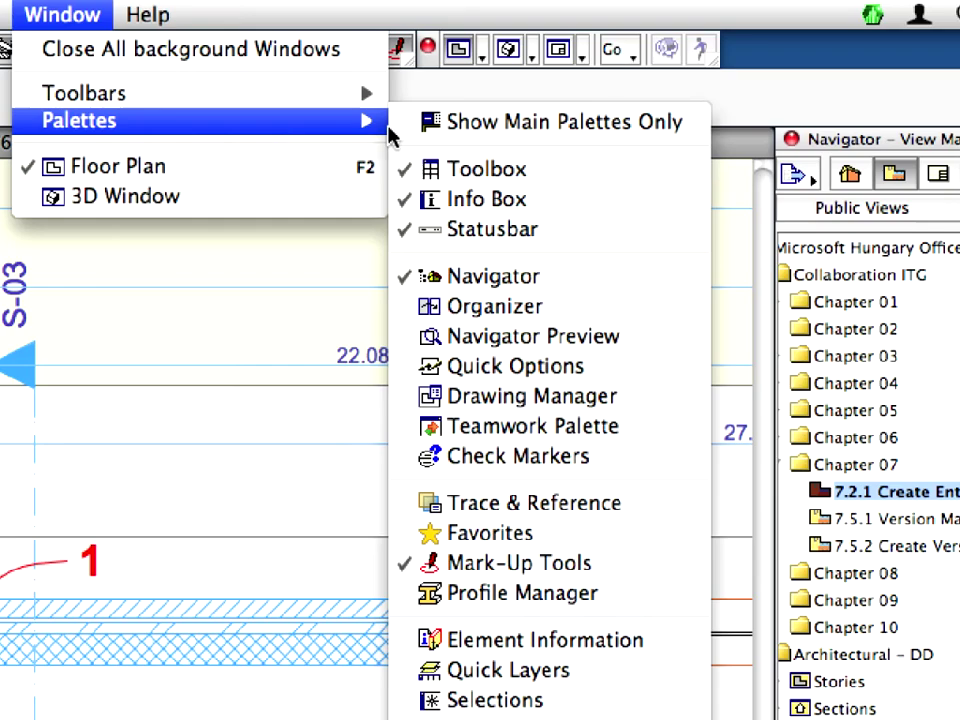
pyautogui.click(596, 548)
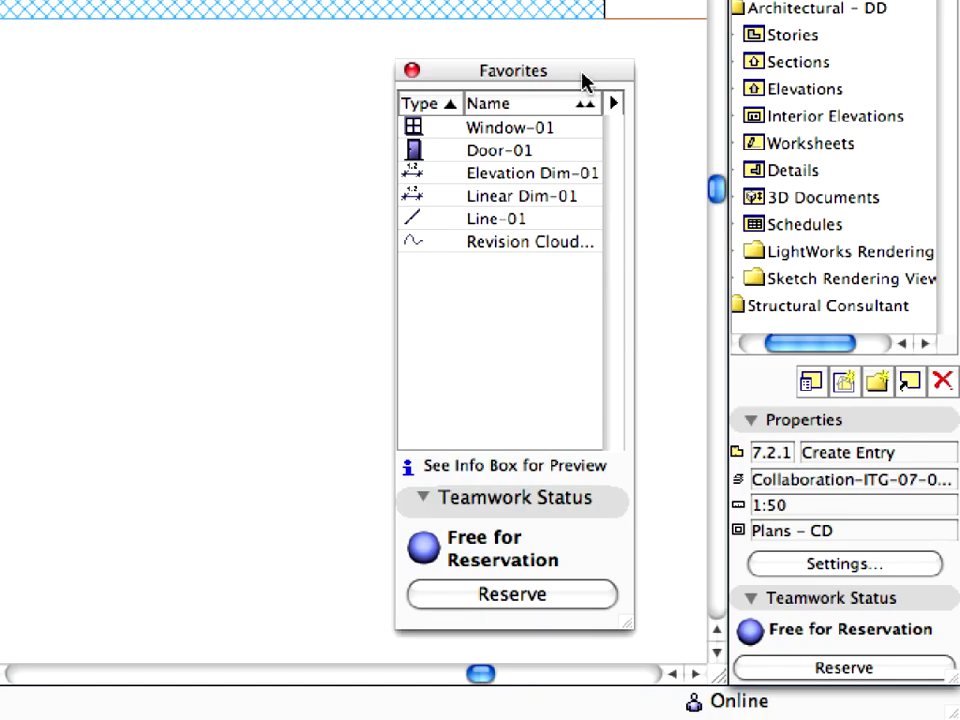
pyautogui.moveTo(583, 80); pyautogui.dragTo(680, 126)
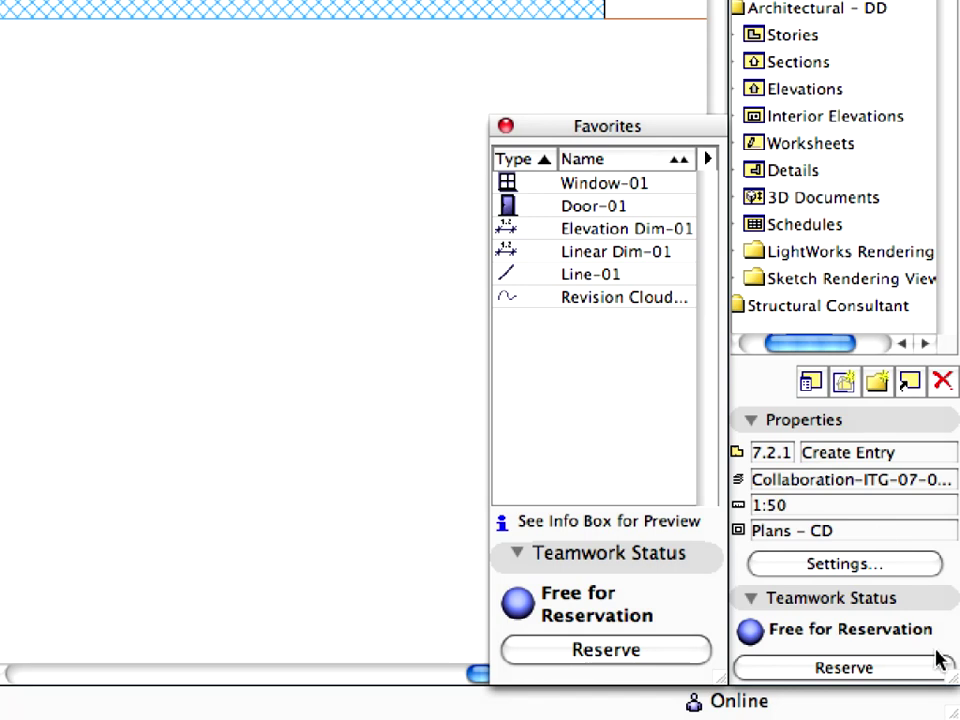
pyautogui.moveTo(952, 683); pyautogui.dragTo(954, 109)
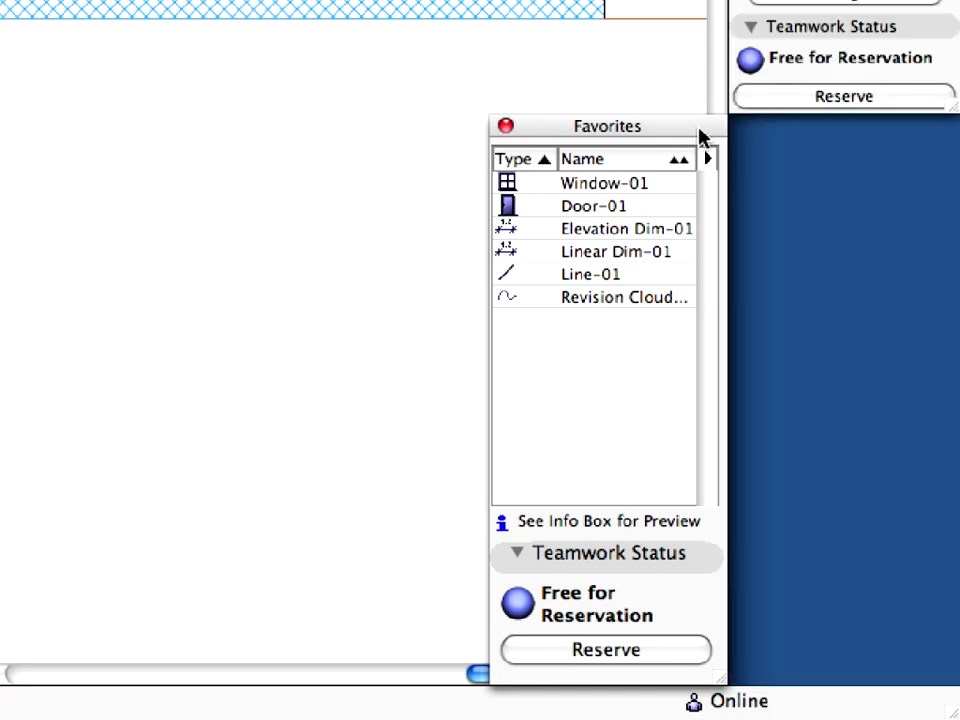
pyautogui.moveTo(701, 133); pyautogui.dragTo(933, 135)
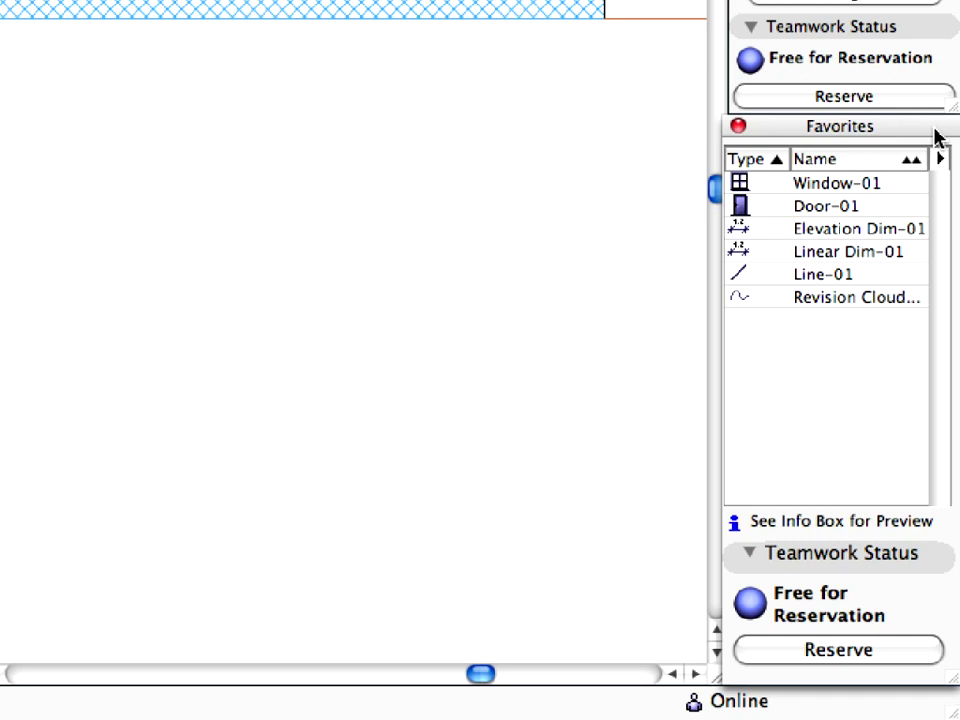
# Apply the Revision Cloud spline favorite and set the spline's geometry method to Freehand
pyautogui.click(880, 183)
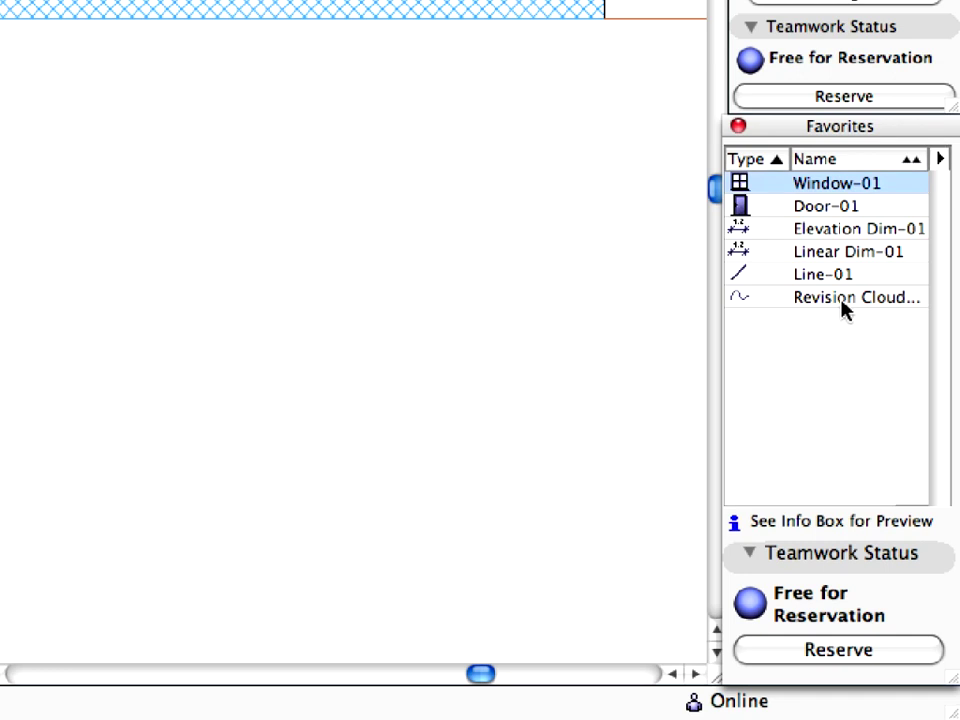
pyautogui.doubleClick(841, 298)
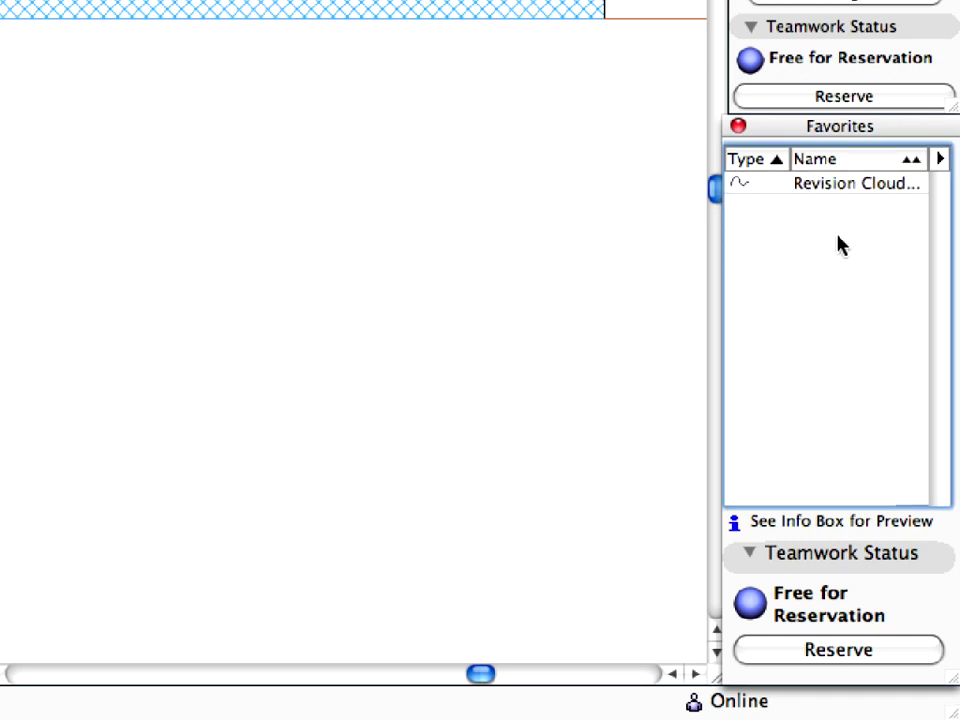
pyautogui.click(840, 190)
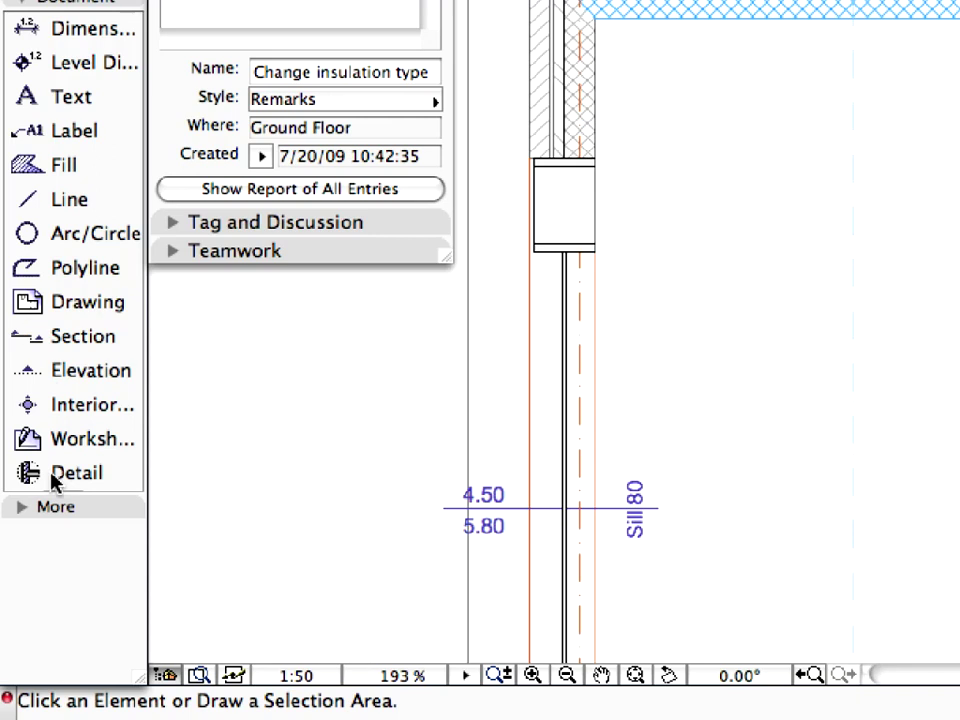
pyautogui.click(55, 508)
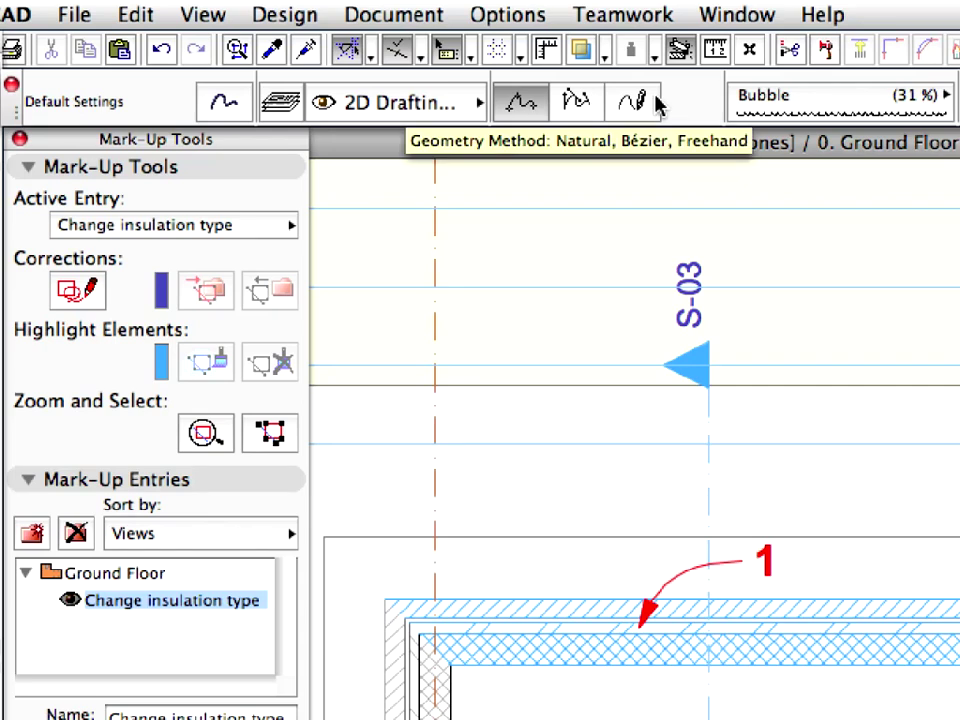
pyautogui.click(632, 101)
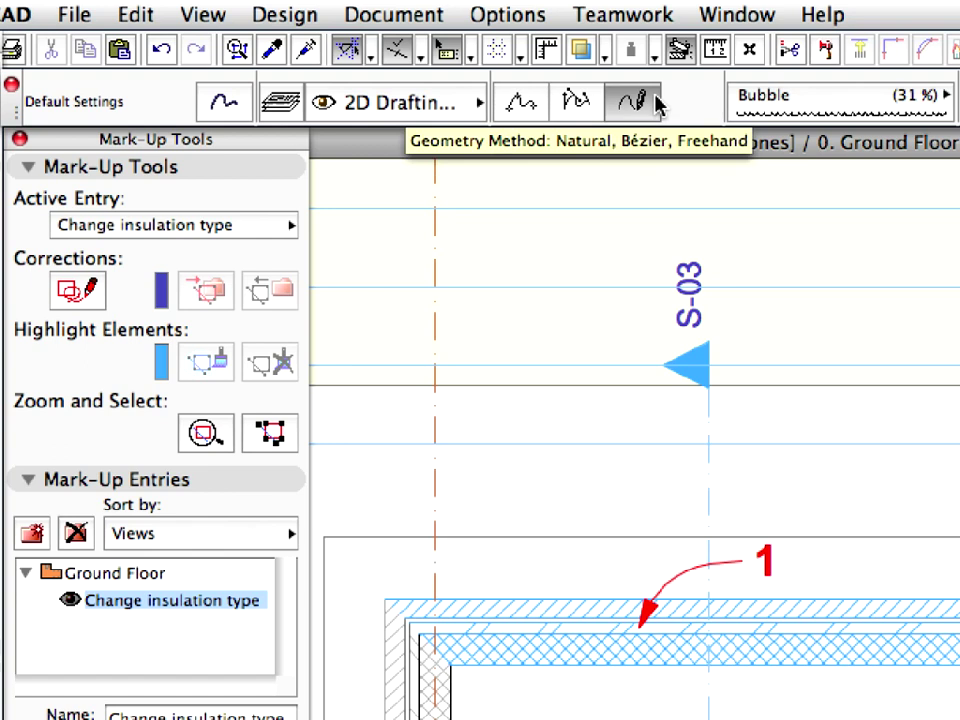
# Turn on correction mode for the active mark-up entry and draw a freehand revision cloud around the highlighted wall
pyautogui.click(100, 306)
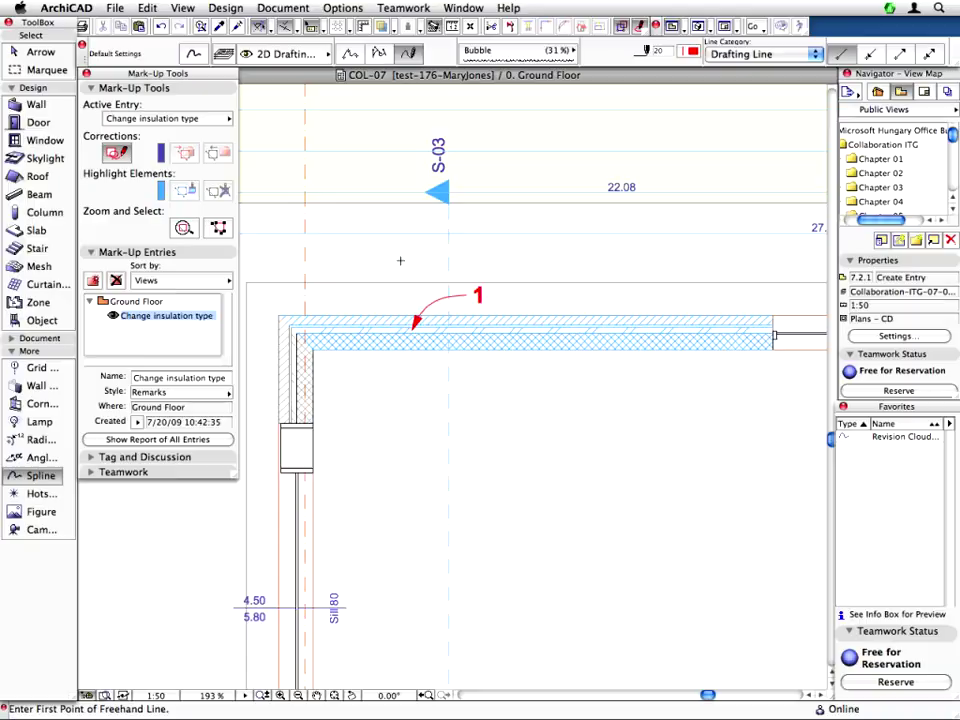
pyautogui.moveTo(610, 492); pyautogui.dragTo(491, 490)
pyautogui.moveTo(337, 260)
pyautogui.mouseDown()
pyautogui.moveTo(273, 298)
pyautogui.moveTo(265, 322)
pyautogui.moveTo(283, 352)
pyautogui.moveTo(335, 383)
pyautogui.moveTo(604, 386)
pyautogui.moveTo(783, 368)
pyautogui.moveTo(791, 325)
pyautogui.moveTo(760, 285)
pyautogui.moveTo(679, 264)
pyautogui.moveTo(479, 252)
pyautogui.mouseUp()
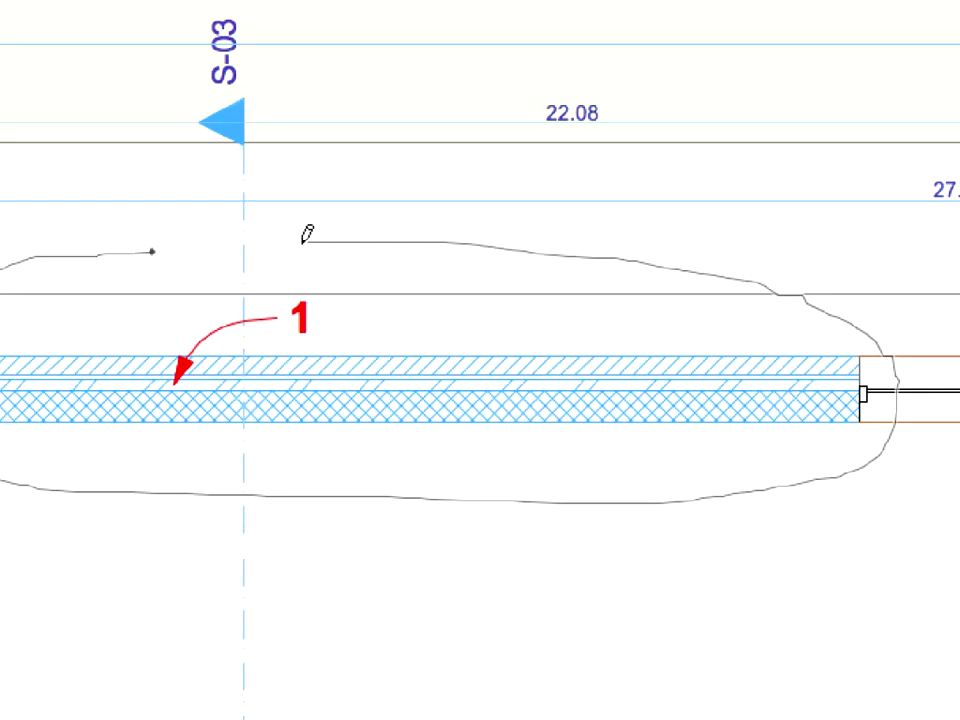
pyautogui.moveTo(305, 236); pyautogui.dragTo(155, 241)
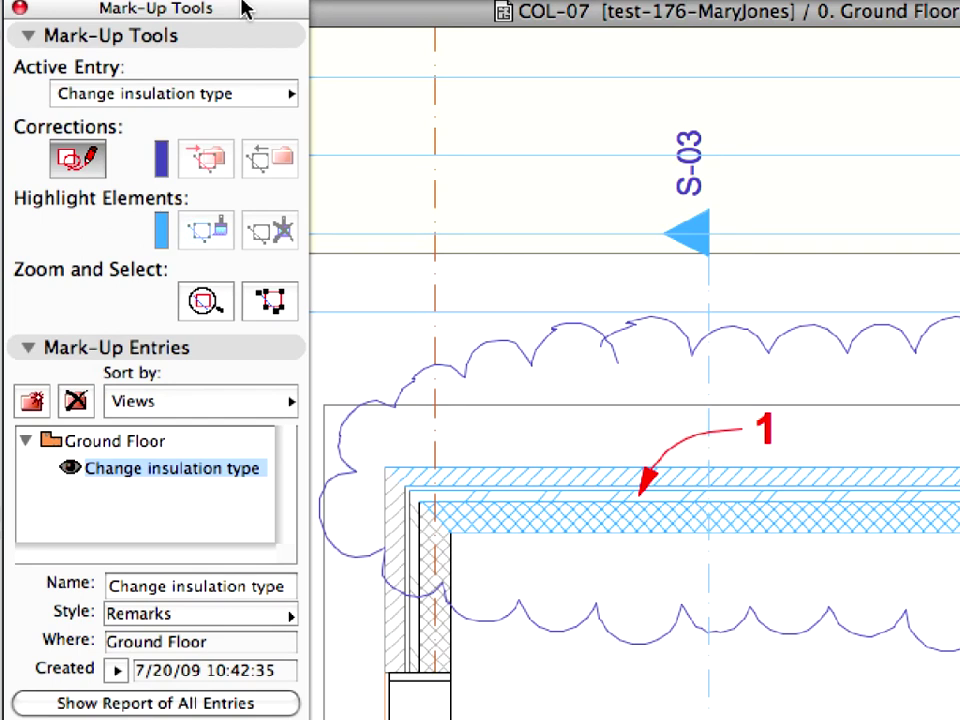
# Enter the mark-up entry's tag text as "Modify external walls, see MarkUp comments for details!"
pyautogui.click(242, 348)
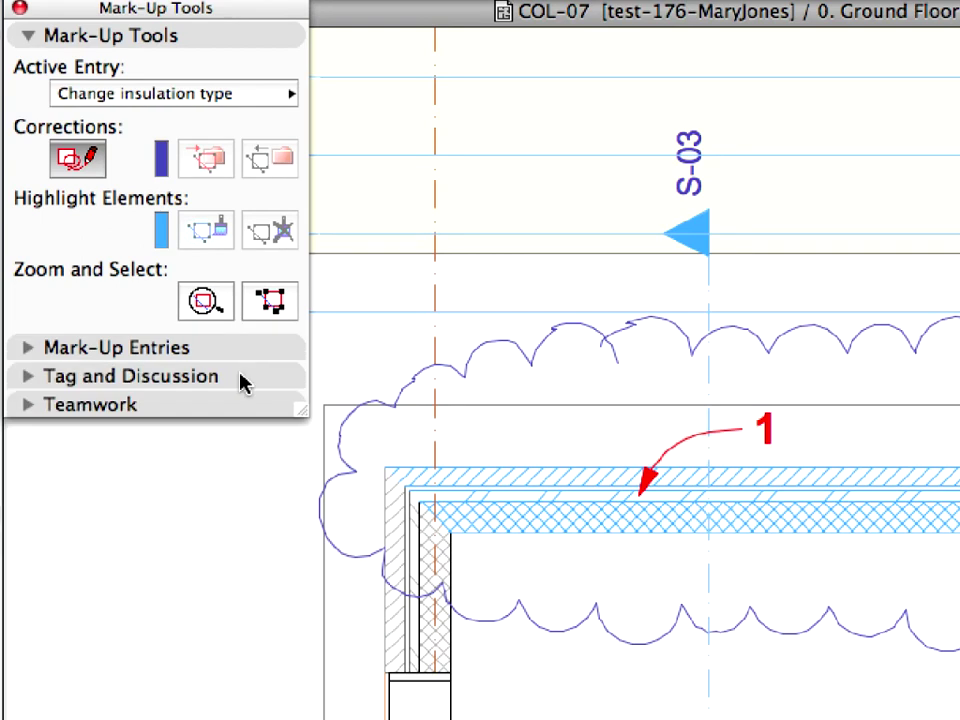
pyautogui.click(242, 379)
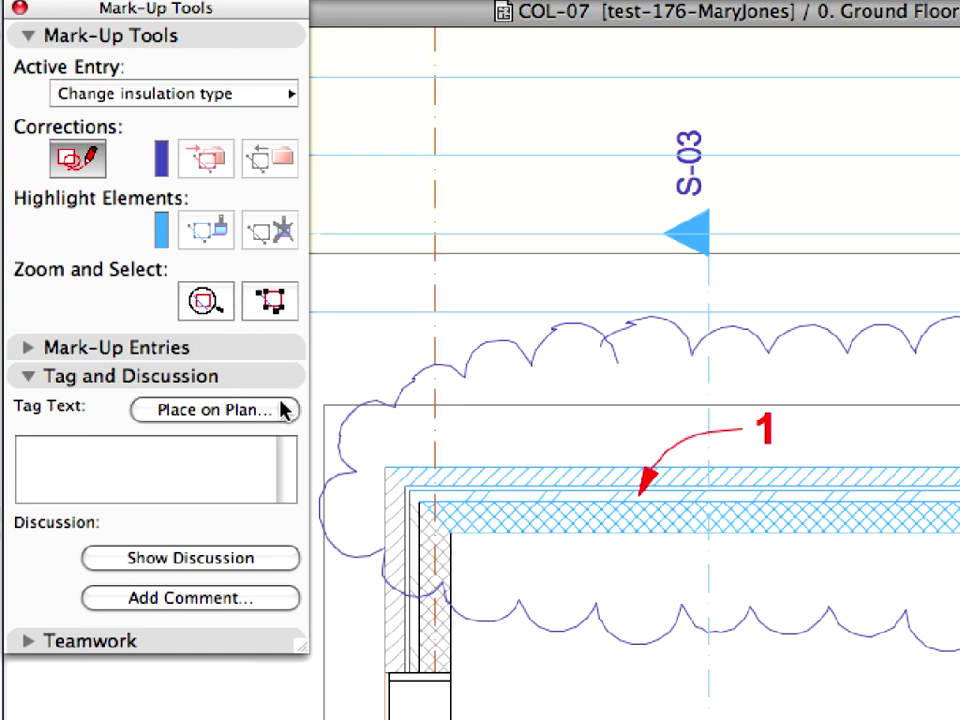
pyautogui.click(246, 451)
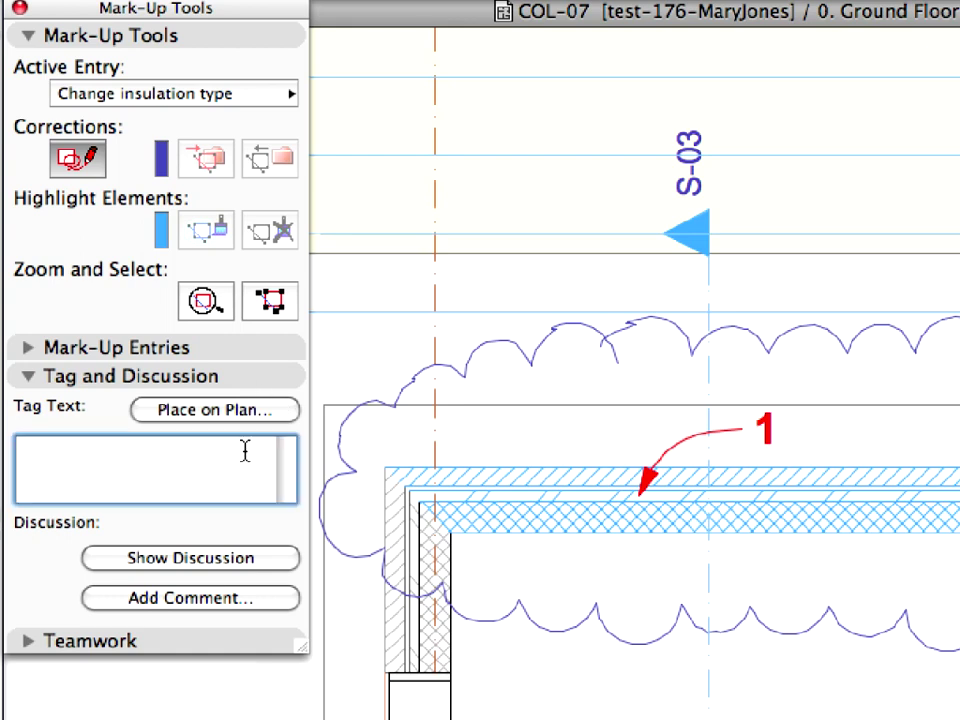
pyautogui.write('Modify ')
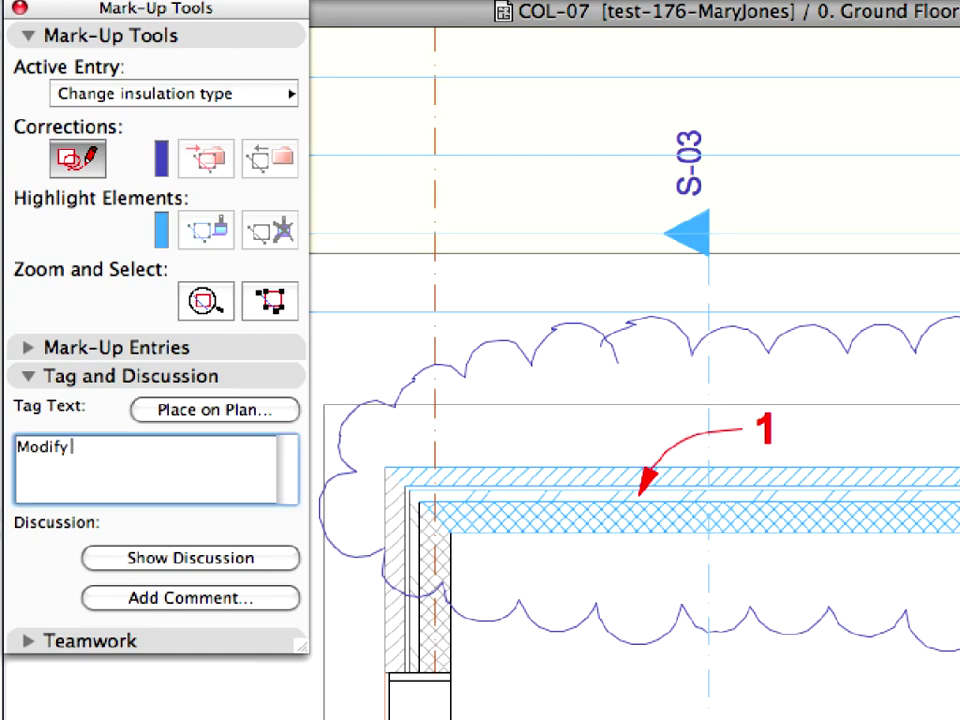
pyautogui.write('external w')
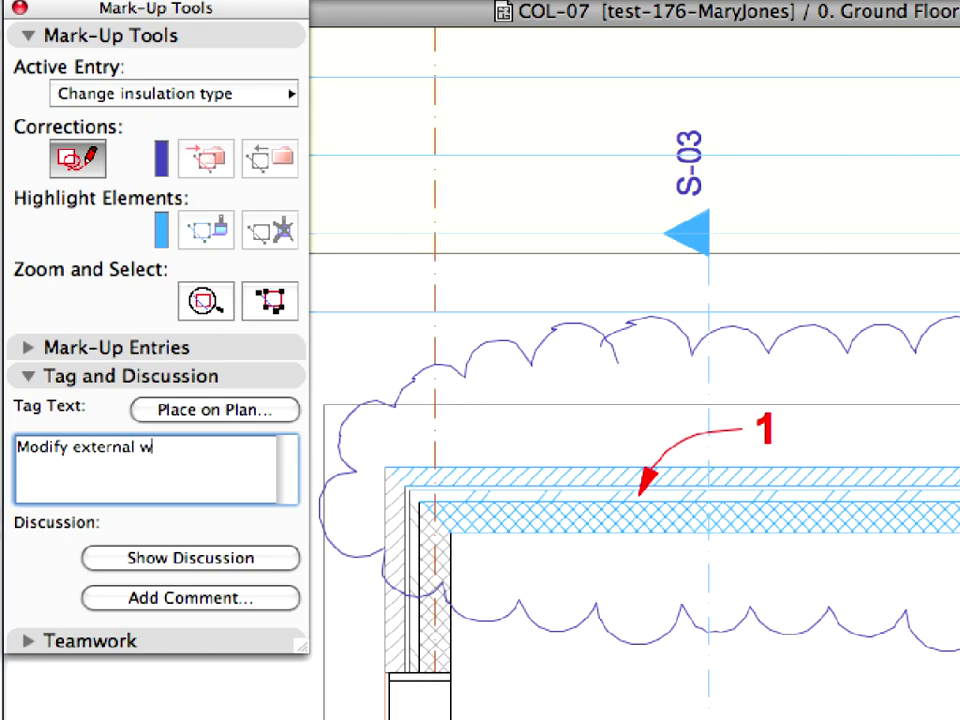
pyautogui.write('alls, see MarkUp comments for details!')
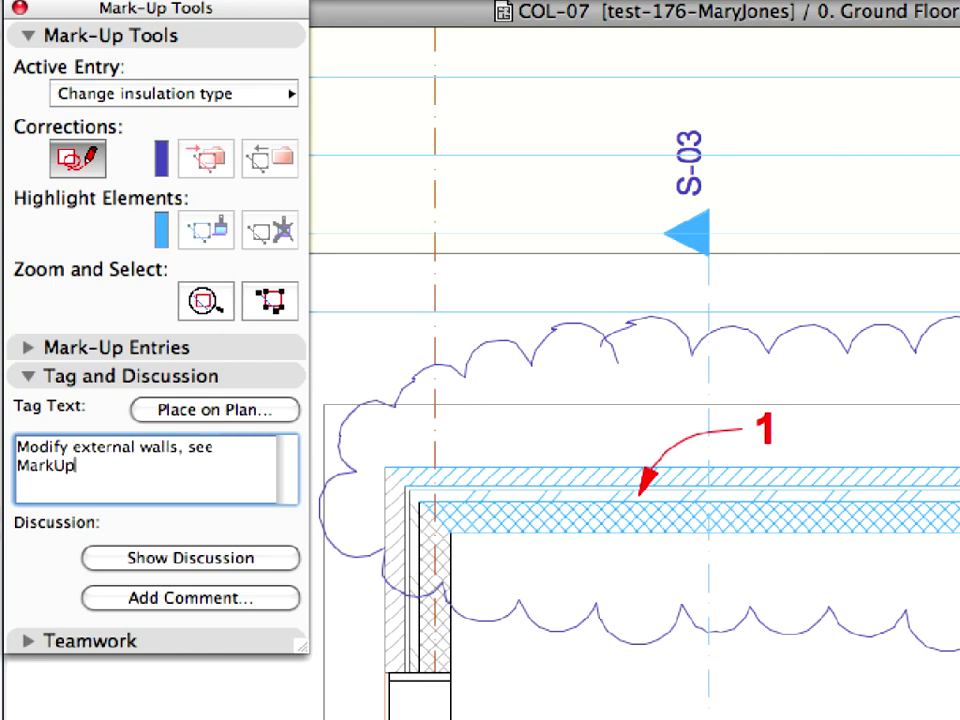
# Place the mark-up entry's tag text on the plan just below the highlighted wall, inside the revision cloud
pyautogui.click(288, 420)
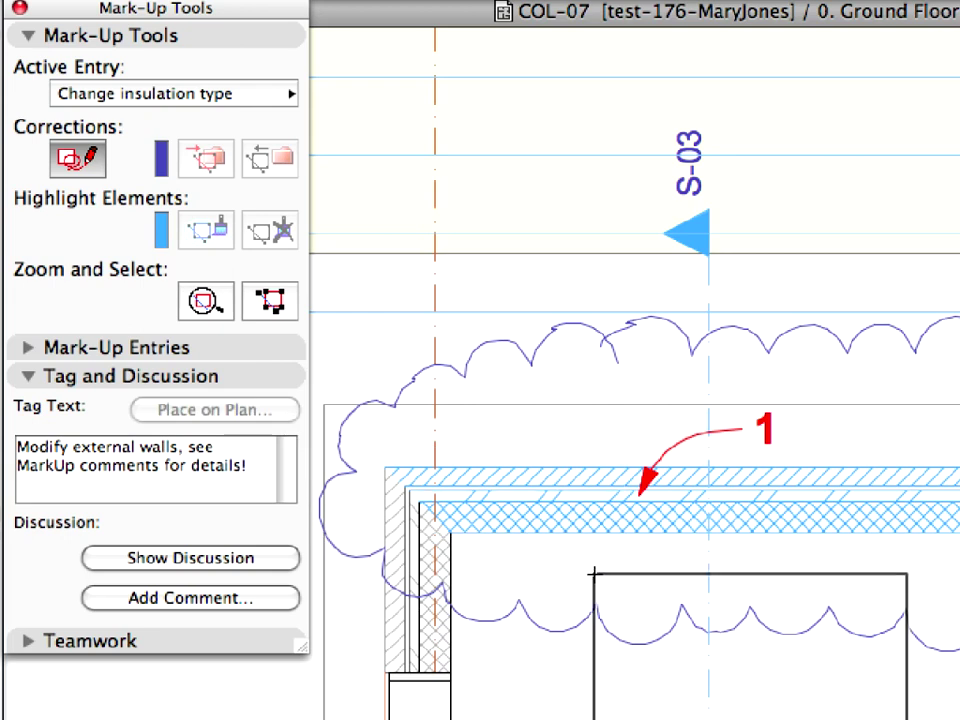
pyautogui.click(572, 550)
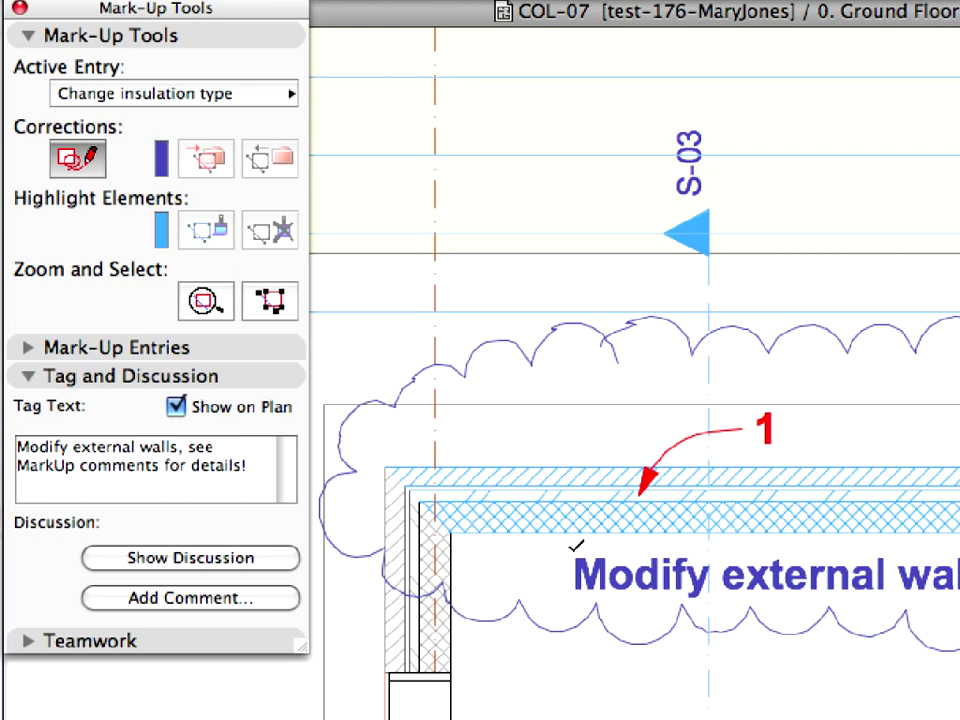
# Show the list of mark-up entries, hide the "Change insulation type" entry on the plan, and show it again
pyautogui.click(226, 347)
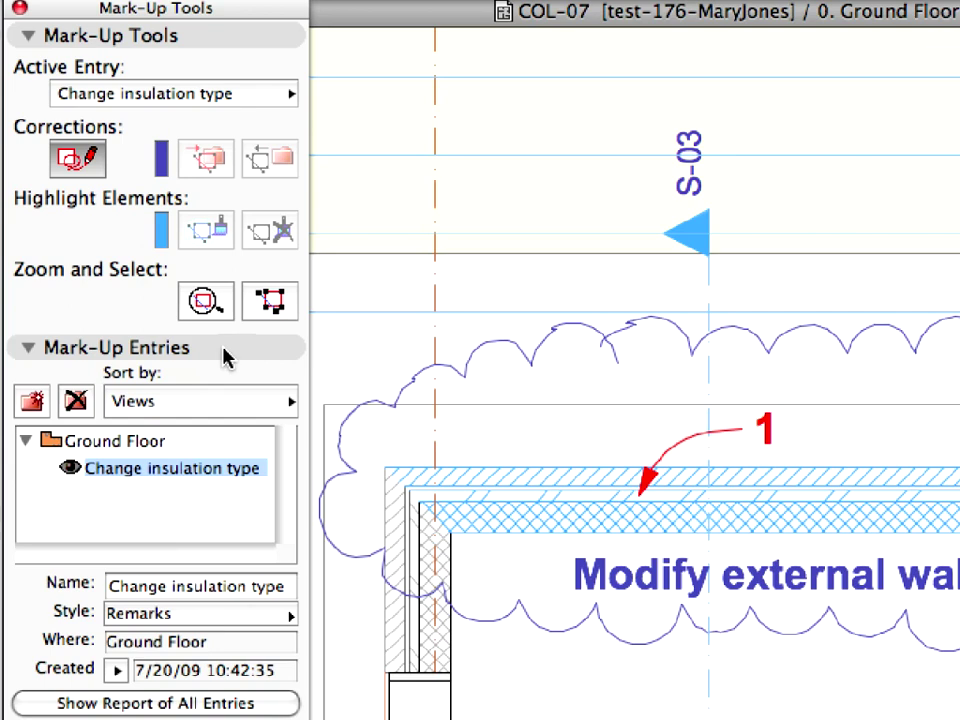
pyautogui.click(71, 472)
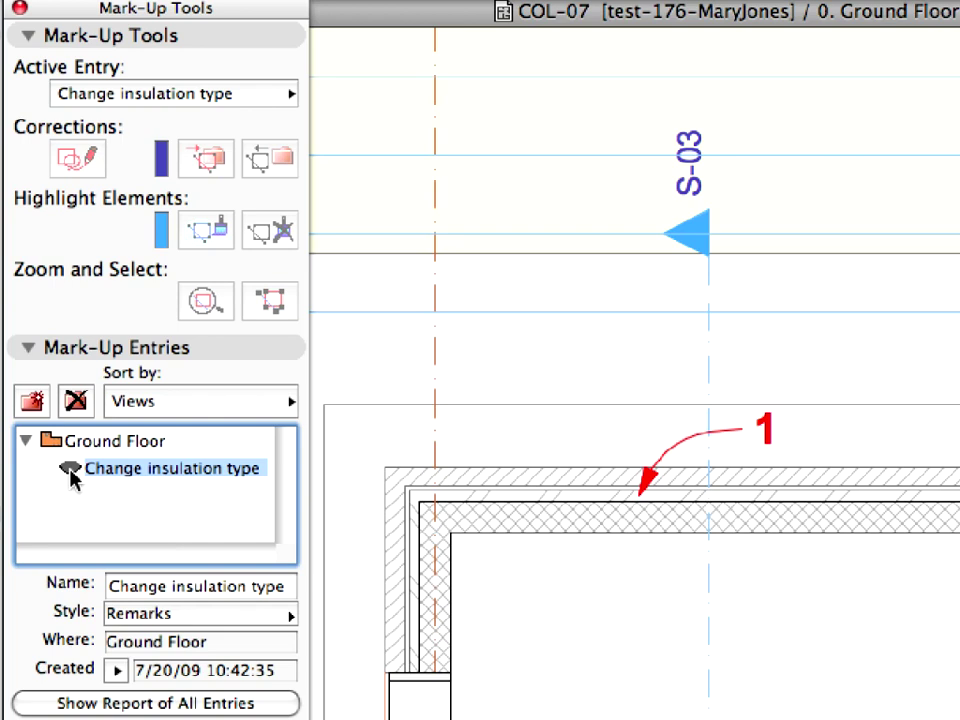
pyautogui.click(70, 470)
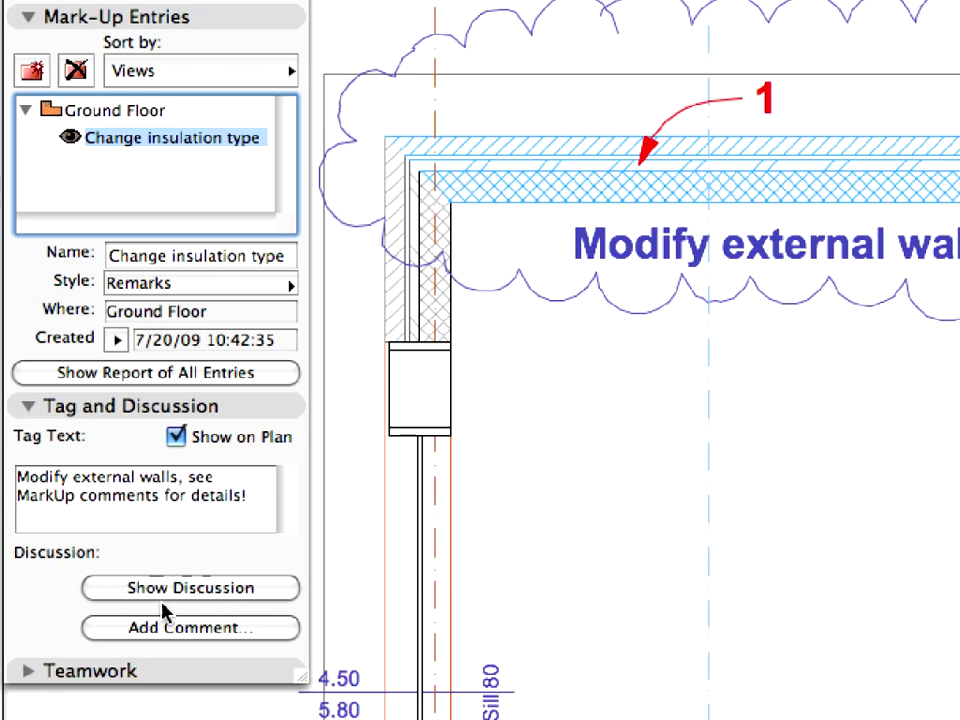
# Add the comment "Change insulation skin inside external walls to soft type by modifying custom profile!" to the "Change insulation type" entry
pyautogui.click(218, 630)
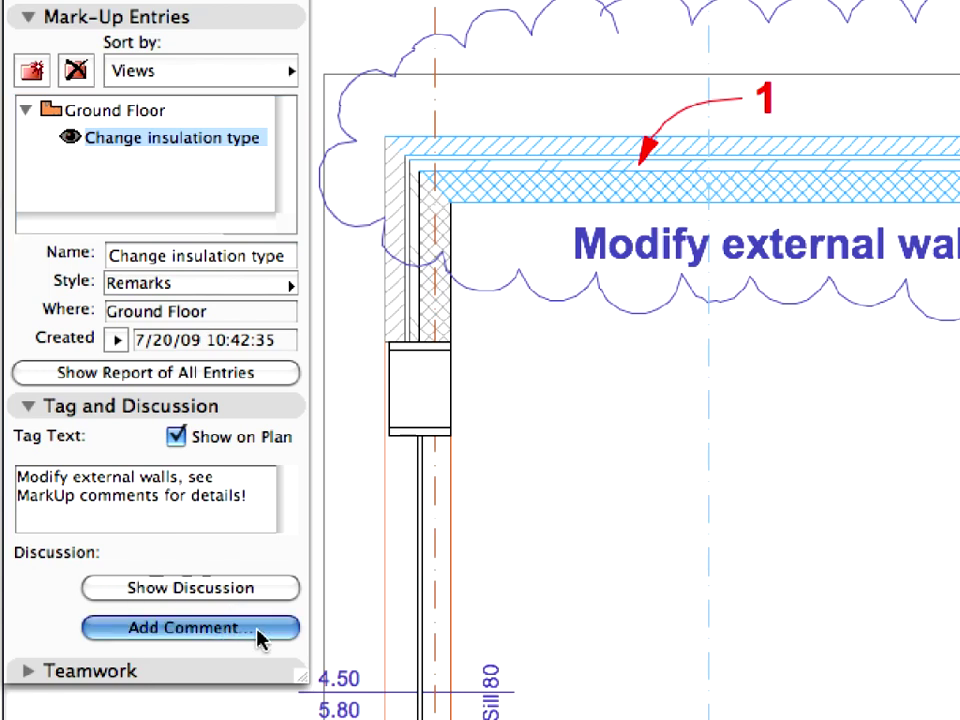
pyautogui.write('Change')
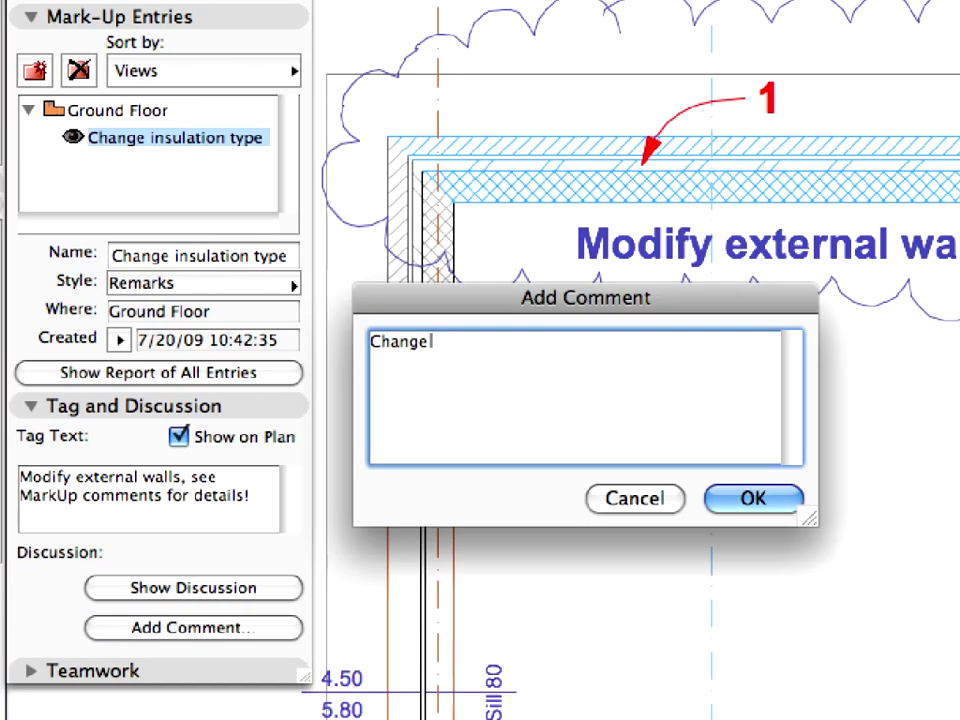
pyautogui.write(' insulation ')
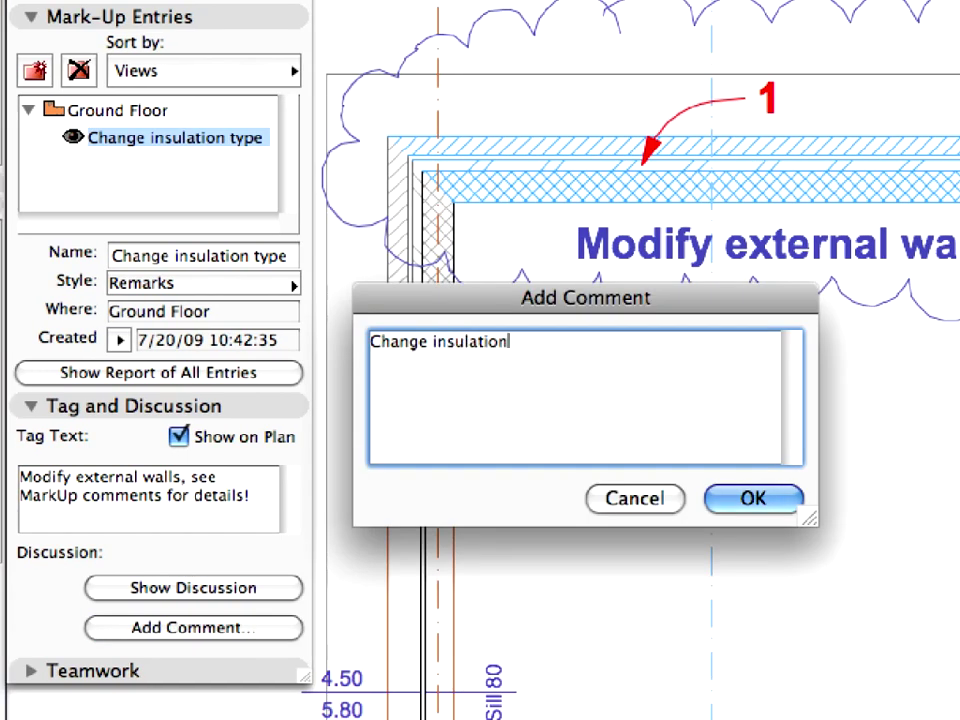
pyautogui.write('skin')
pyautogui.press('Return')
pyautogui.press('BackSpace')
pyautogui.write('insid')
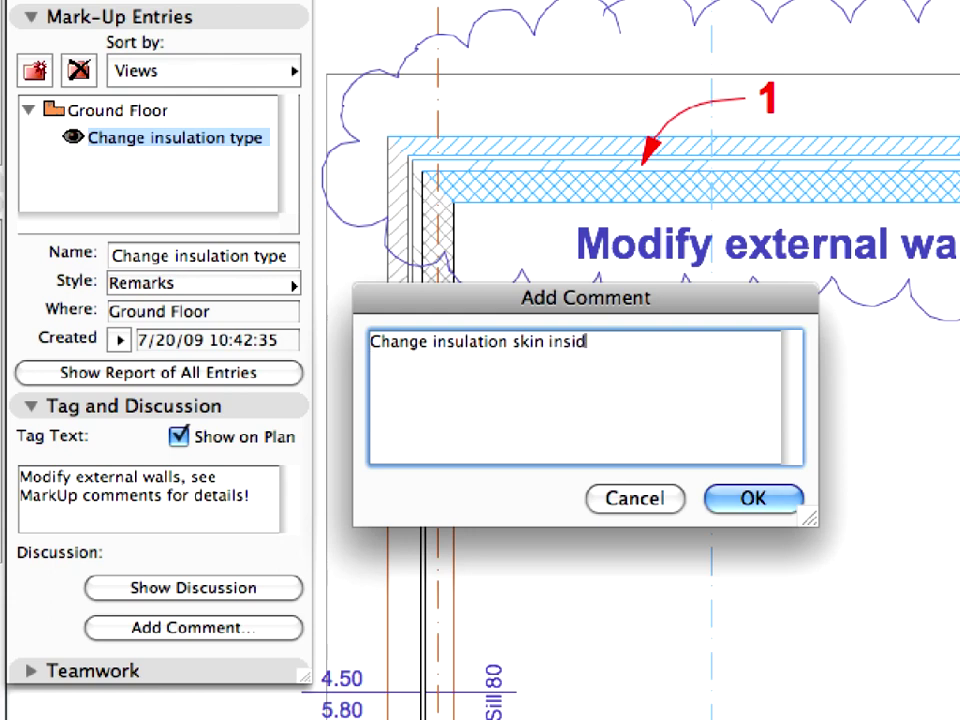
pyautogui.write('e external wa')
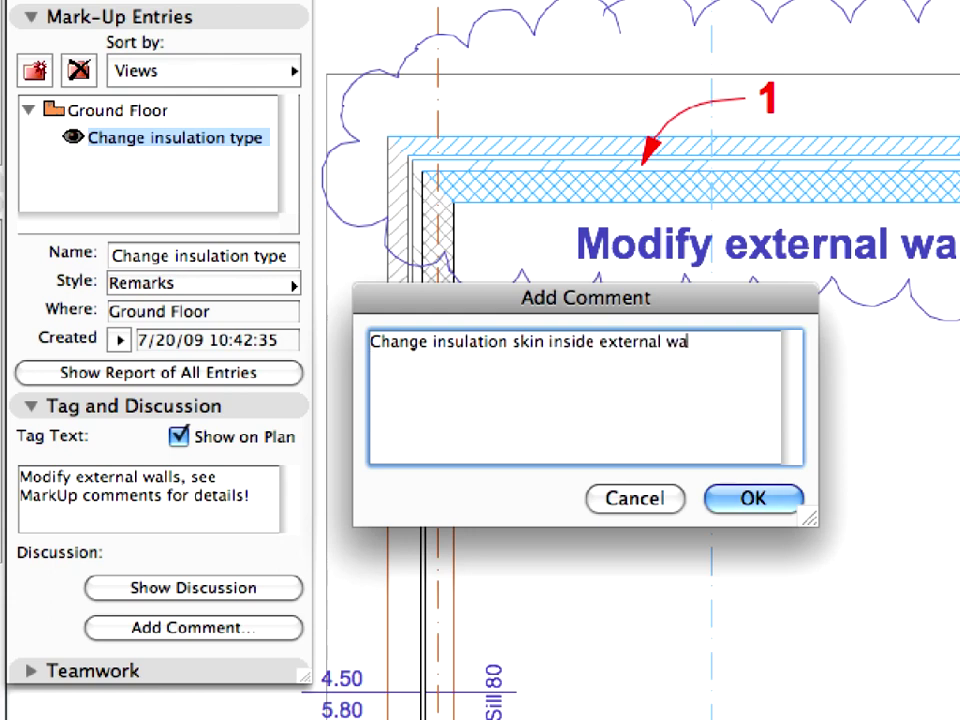
pyautogui.write('lls to soft type')
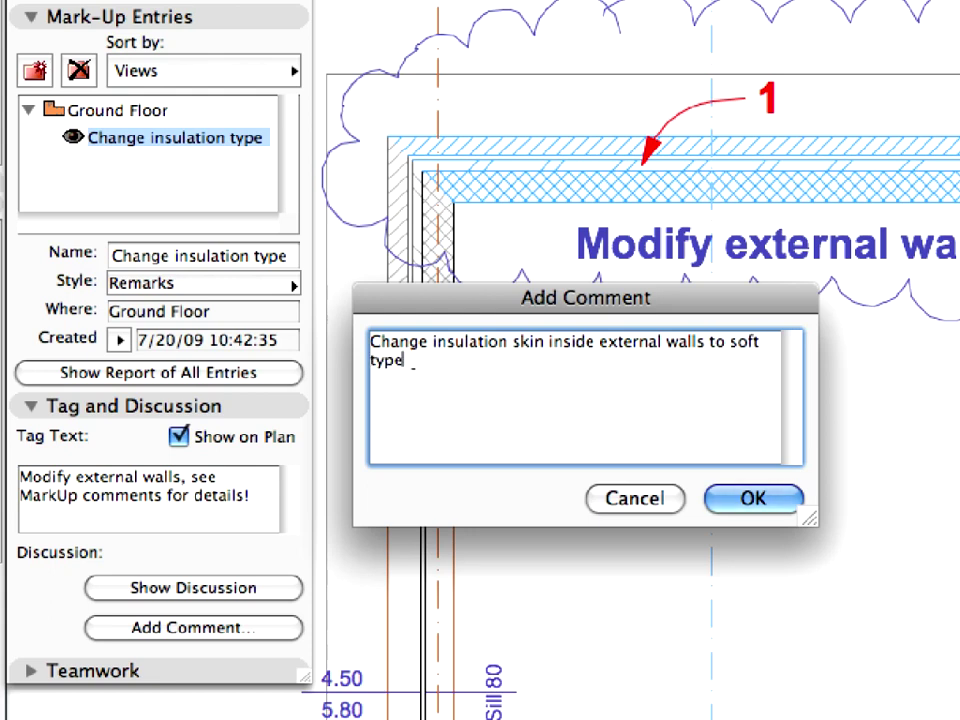
pyautogui.write(' by modifying cust')
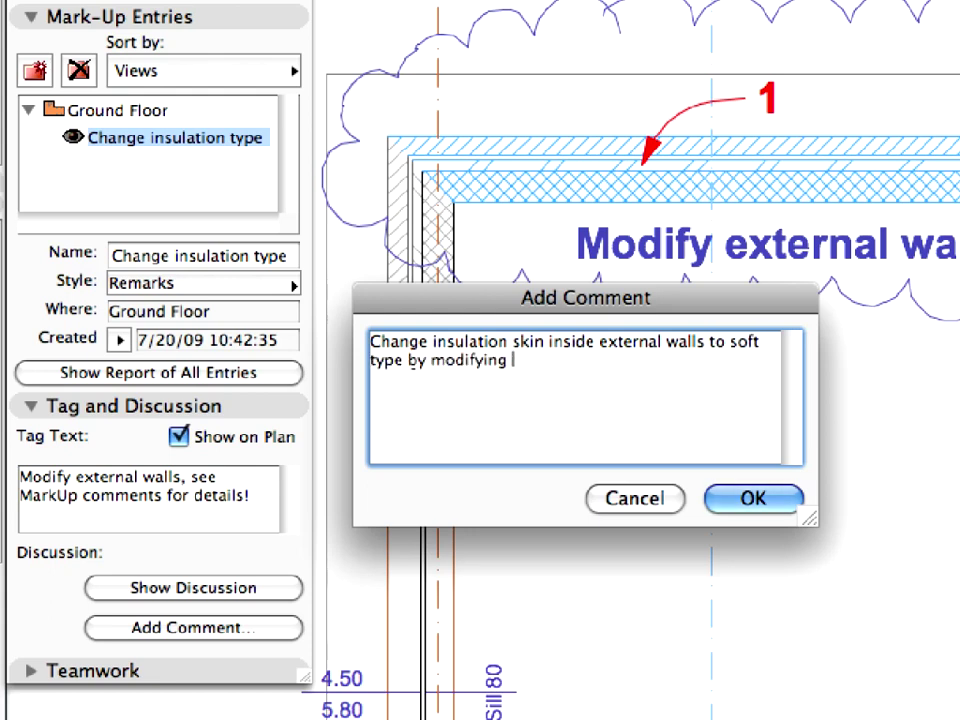
pyautogui.write('om profile!')
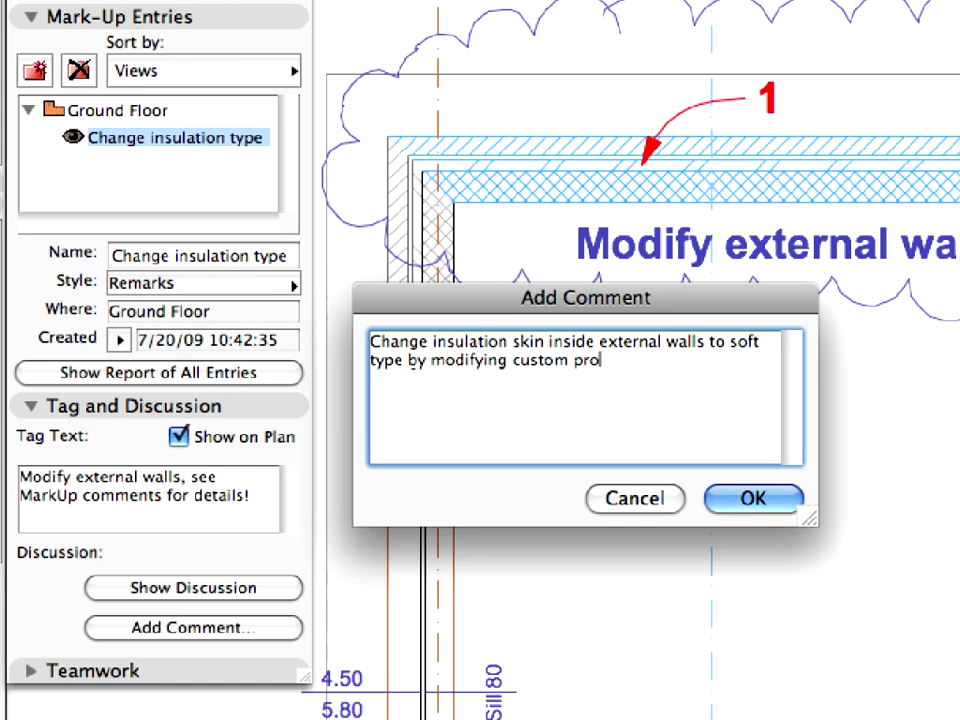
pyautogui.click(774, 498)
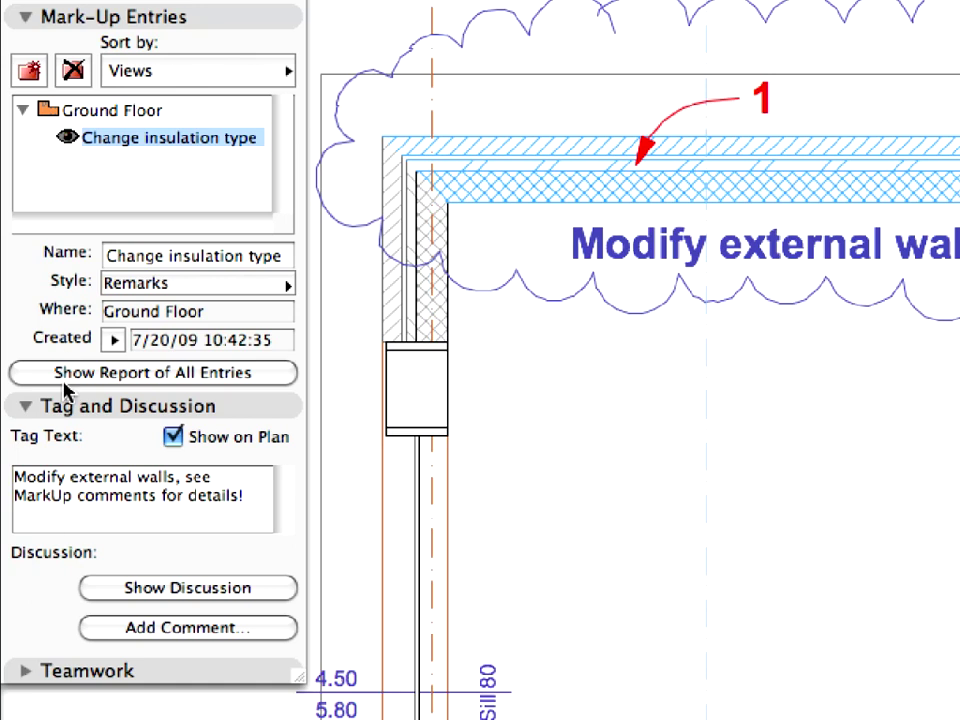
# Collapse the tag and discussion settings, show the Teamwork settings, and assign the mark-up entry to the other team member
pyautogui.click(33, 410)
pyautogui.click(30, 432)
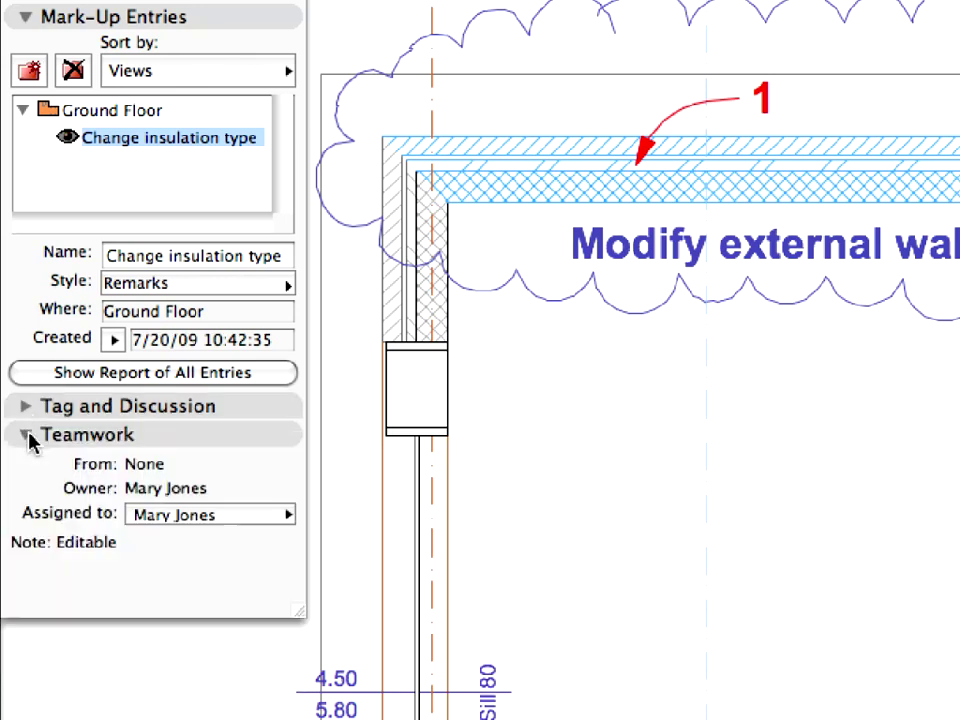
pyautogui.click(240, 516)
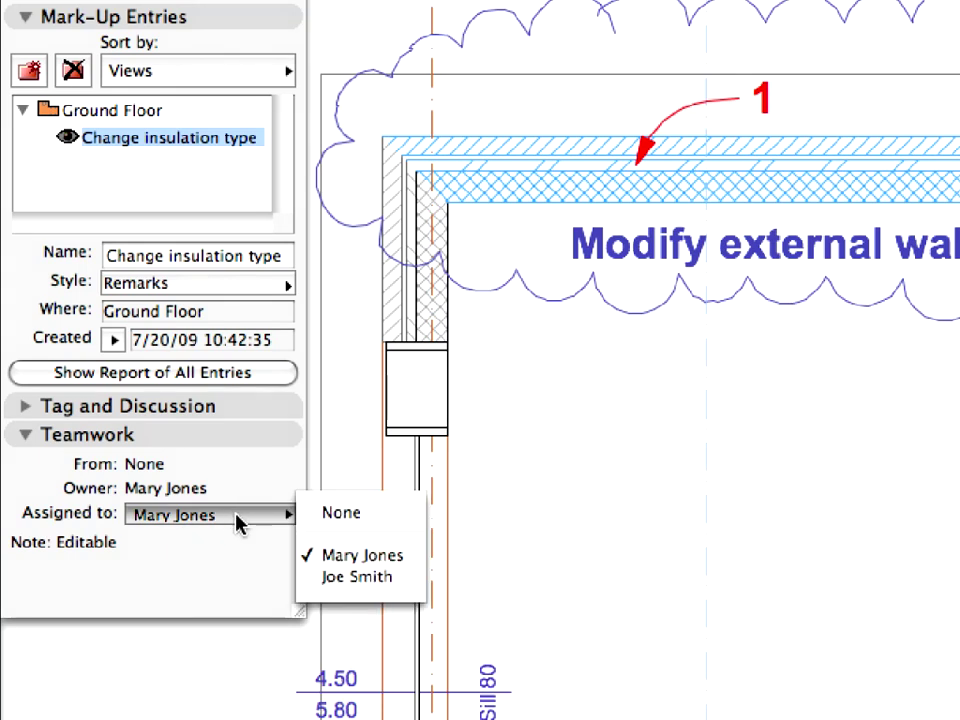
pyautogui.click(381, 576)
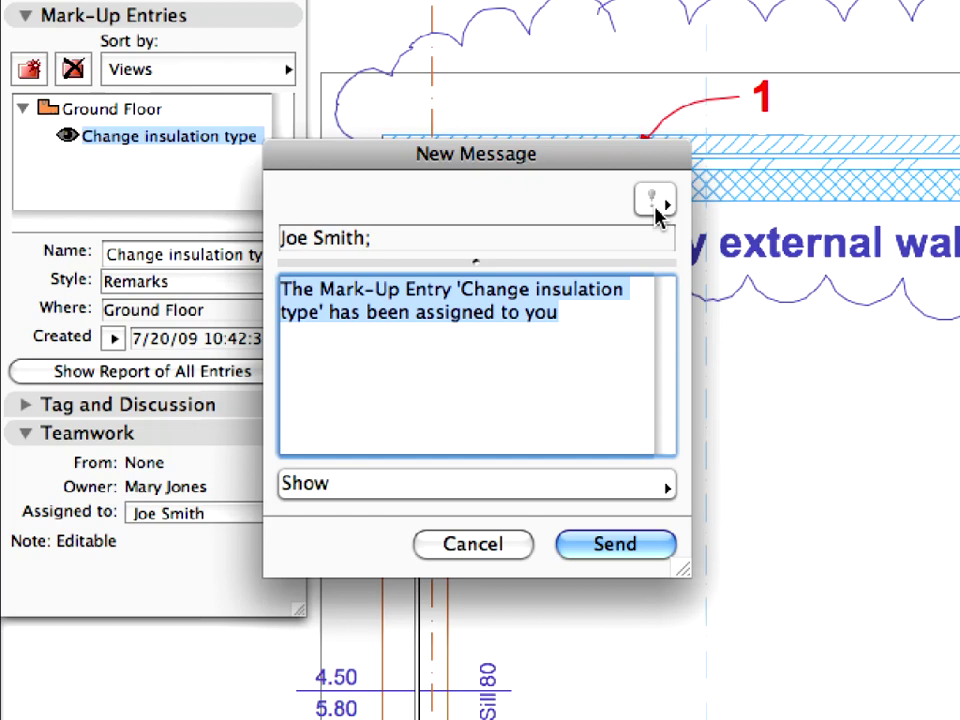
# Set the assignment message to High Priority and send it to the assigned team member
pyautogui.click(655, 201)
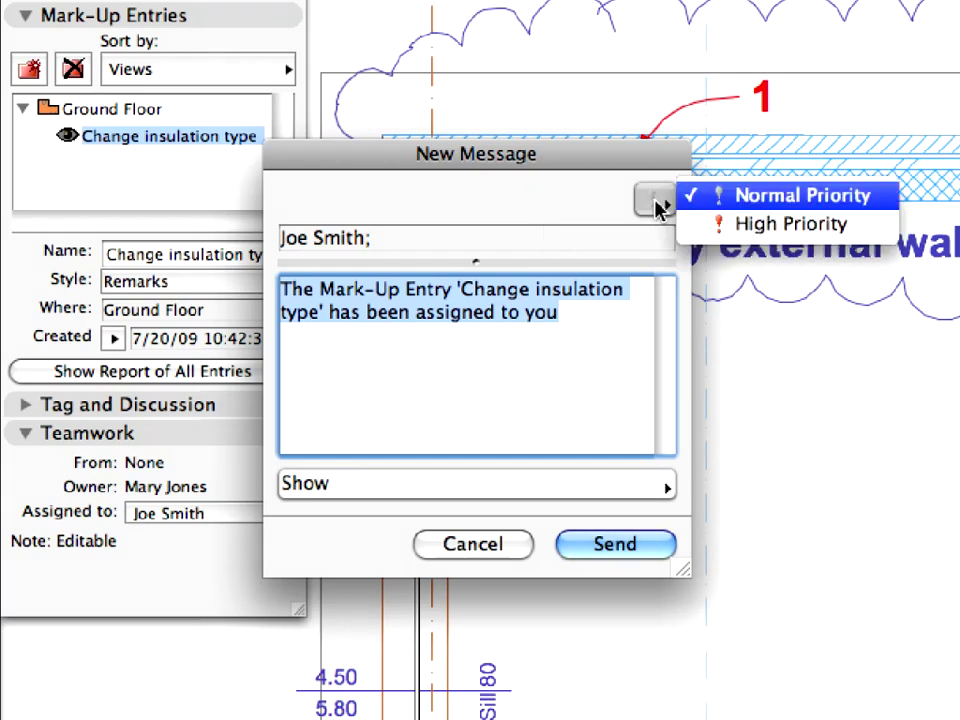
pyautogui.click(870, 226)
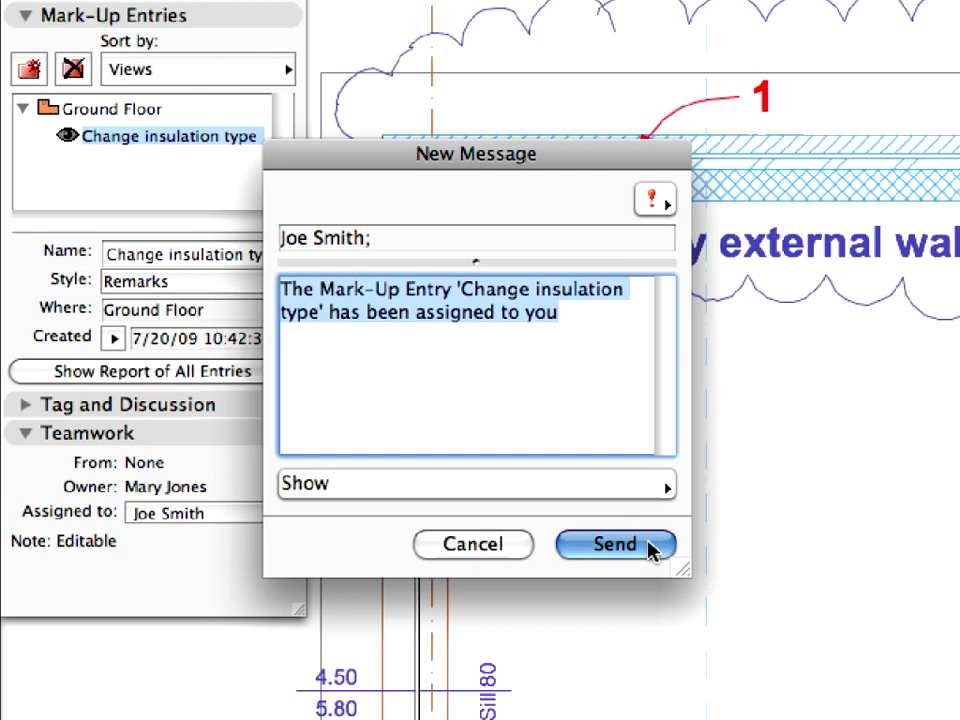
pyautogui.click(615, 544)
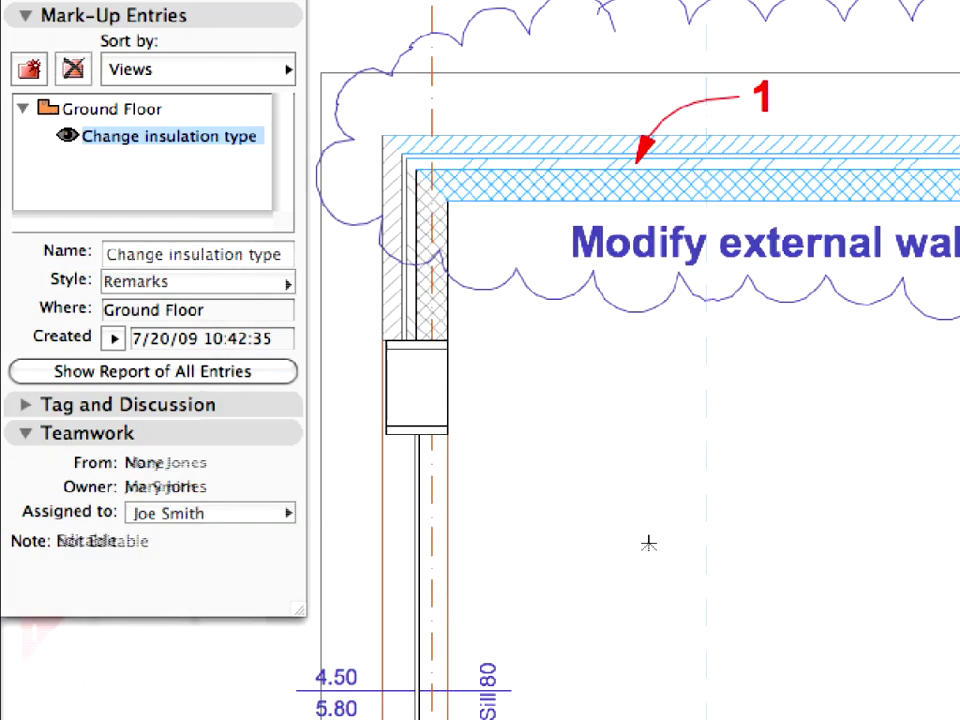